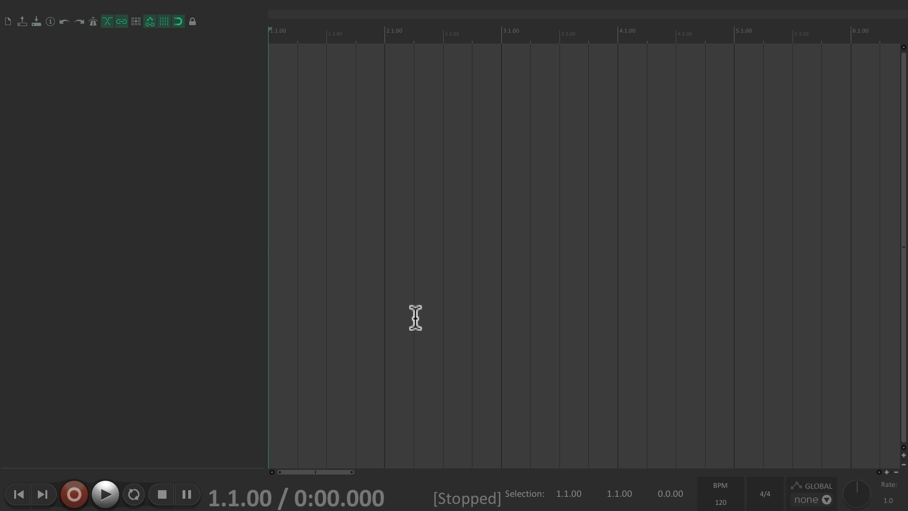
Step: Open the Options menu to reach Preferences (Ctrl+, on PC, Cmd+, on Mac)
click(303, 8)
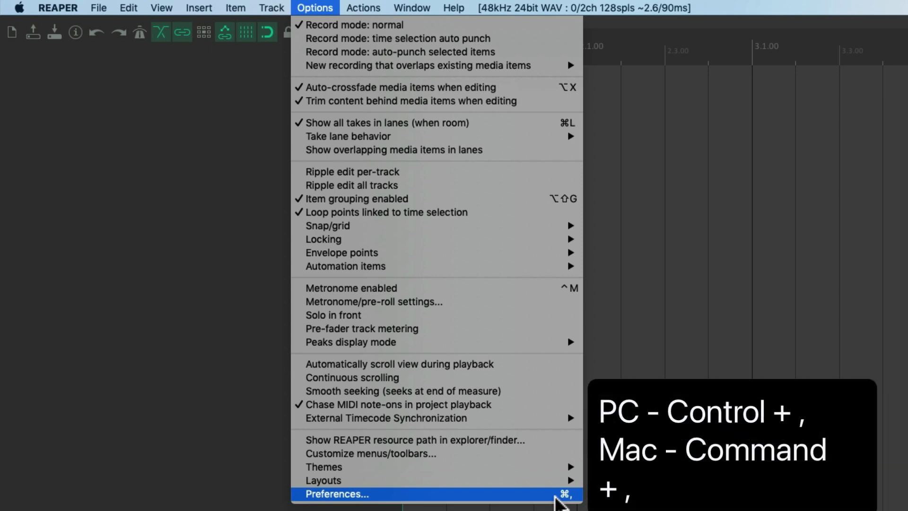
Step: Open Preferences at Audio > Device, review the device list and keep Telestream
click(557, 496)
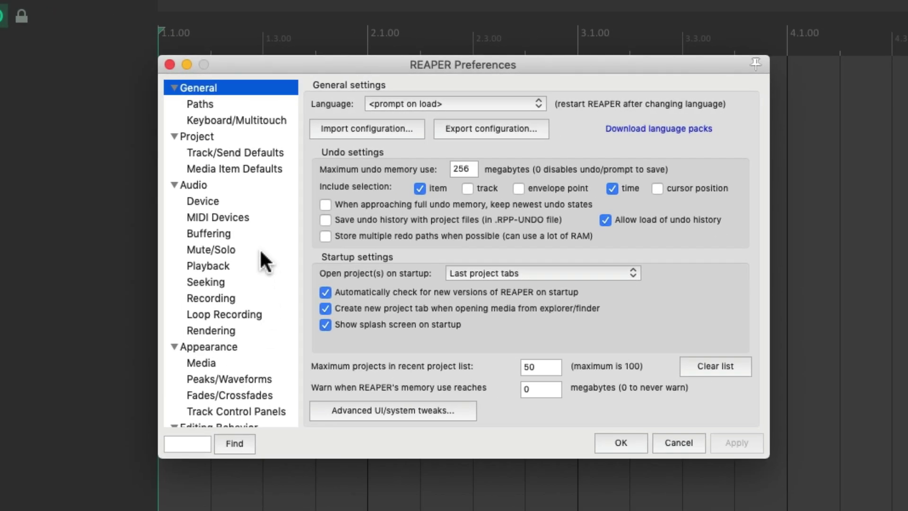
click(242, 183)
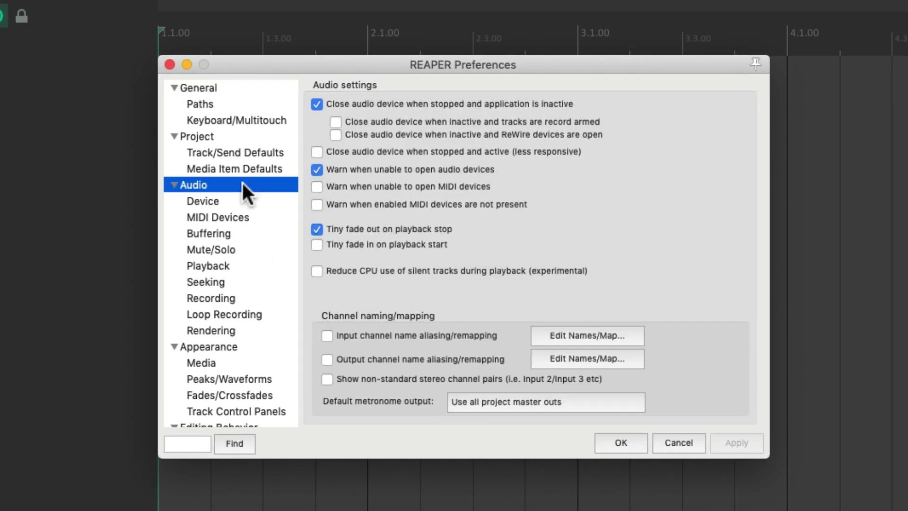
click(257, 203)
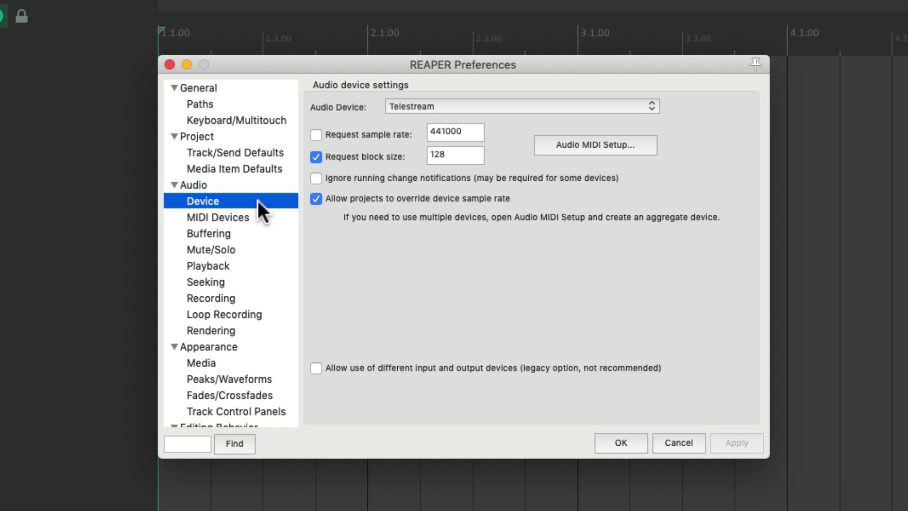
click(454, 100)
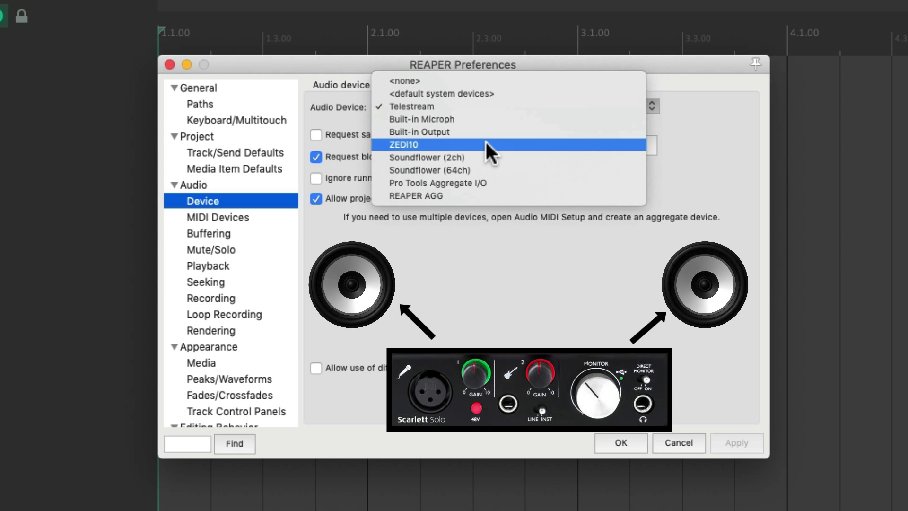
click(483, 102)
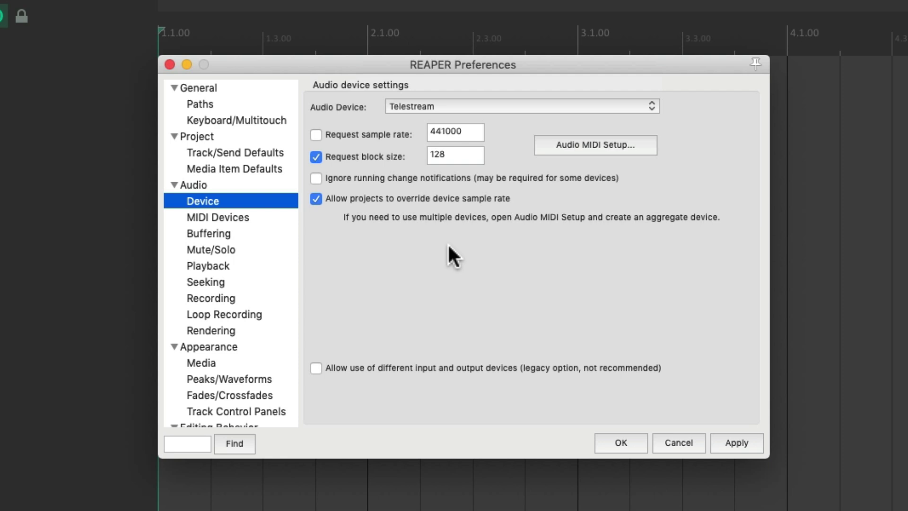
Step: Enable the Arturia - KeyLab 88 input for notes and control, aliased 'USB MIDI Keyboard', and close Preferences
click(265, 212)
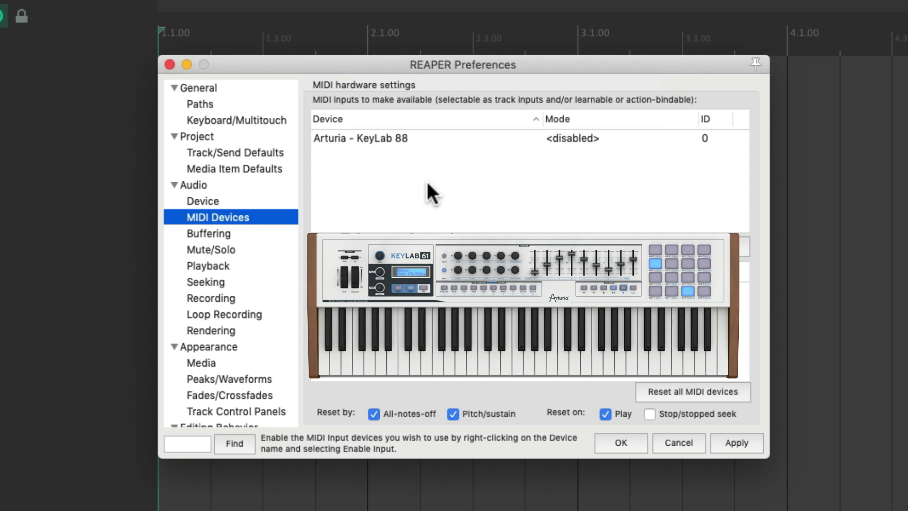
click(448, 135)
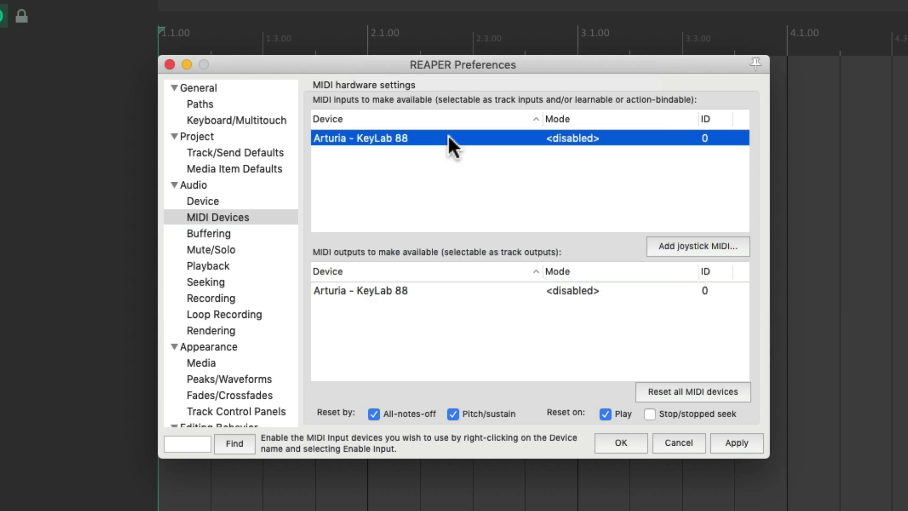
double_click(428, 136)
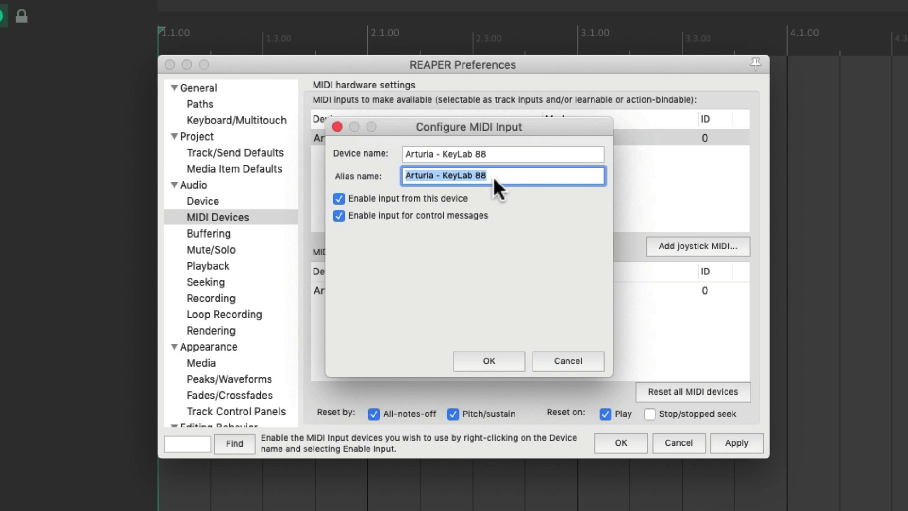
text(USB MIDI Keyboard)
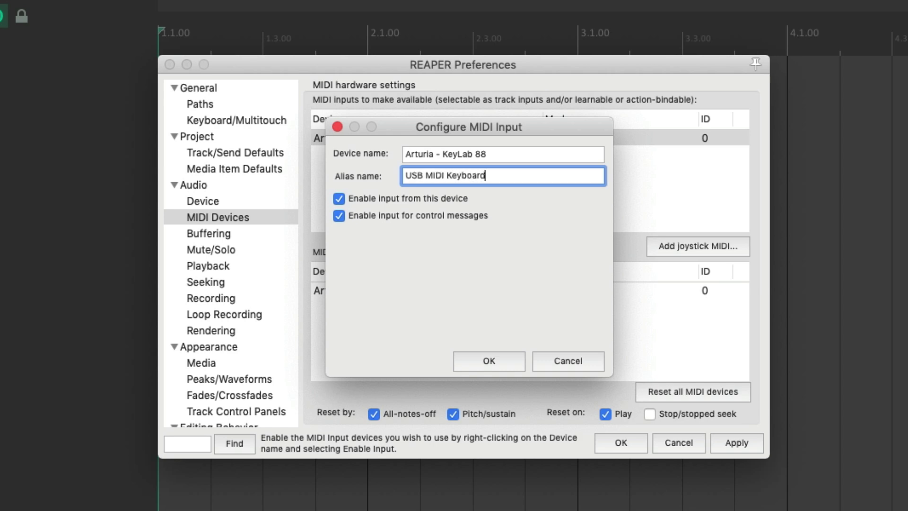
click(475, 355)
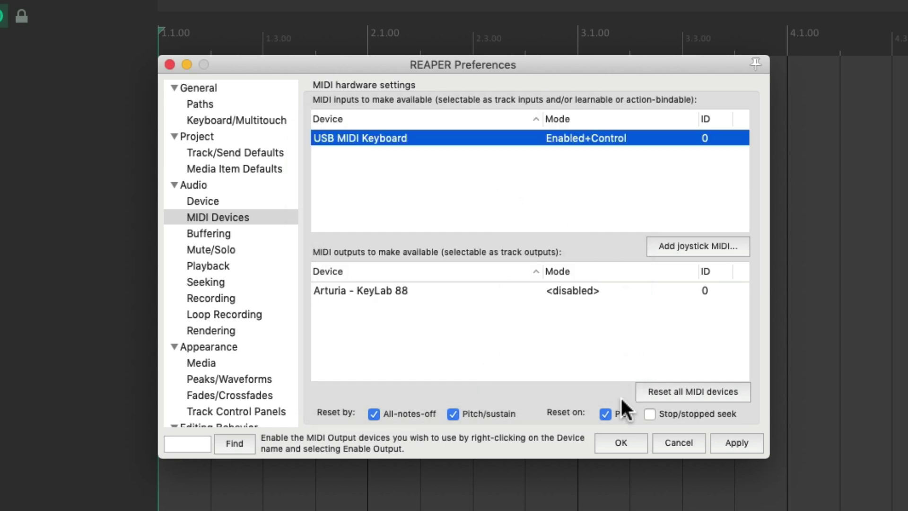
click(610, 444)
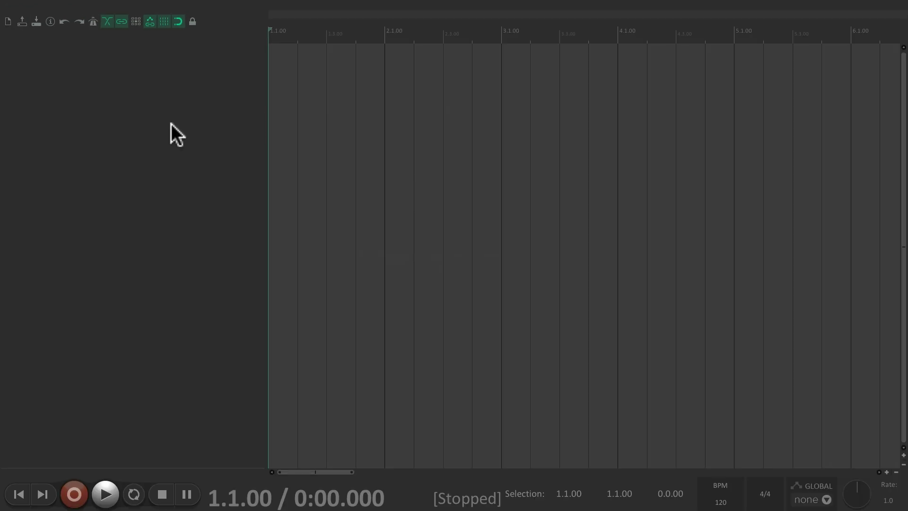
Step: Add a record-armed track with input MIDI > USB MIDI Keyboard > All Channels
double_click(171, 123)
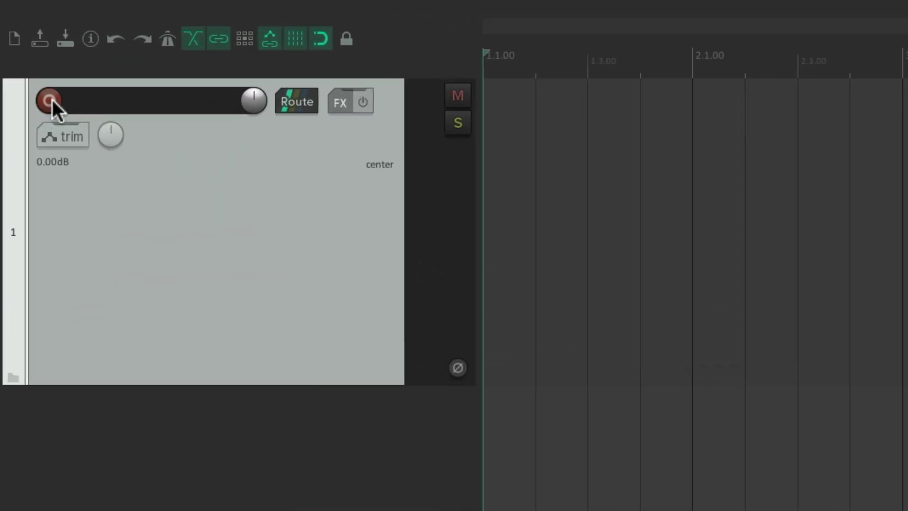
click(50, 100)
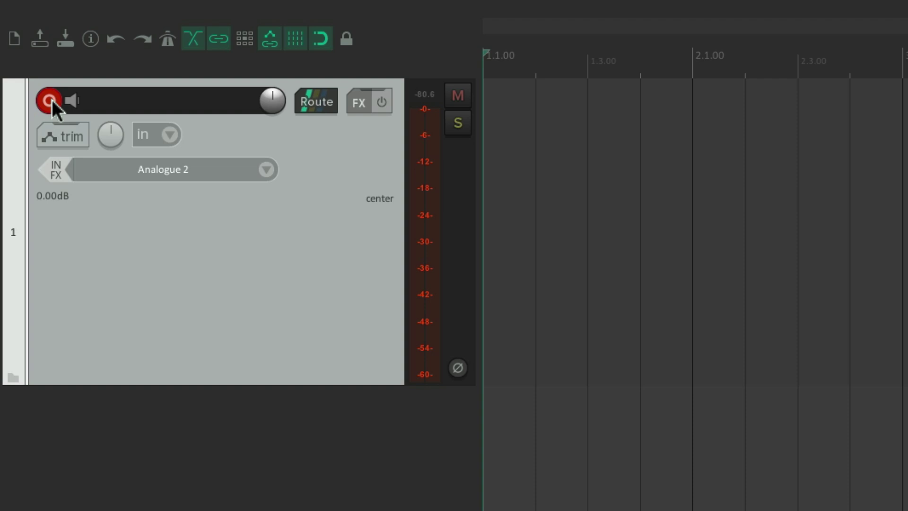
click(267, 170)
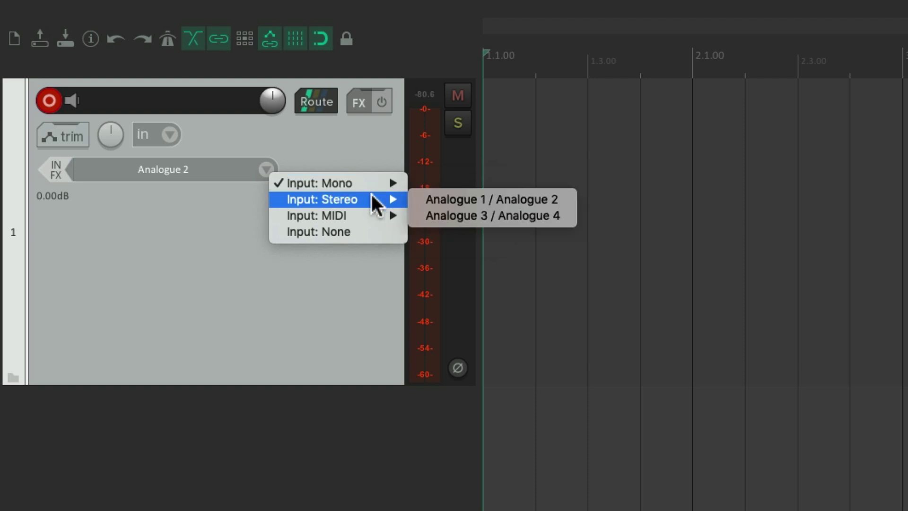
mouse_move(316, 216)
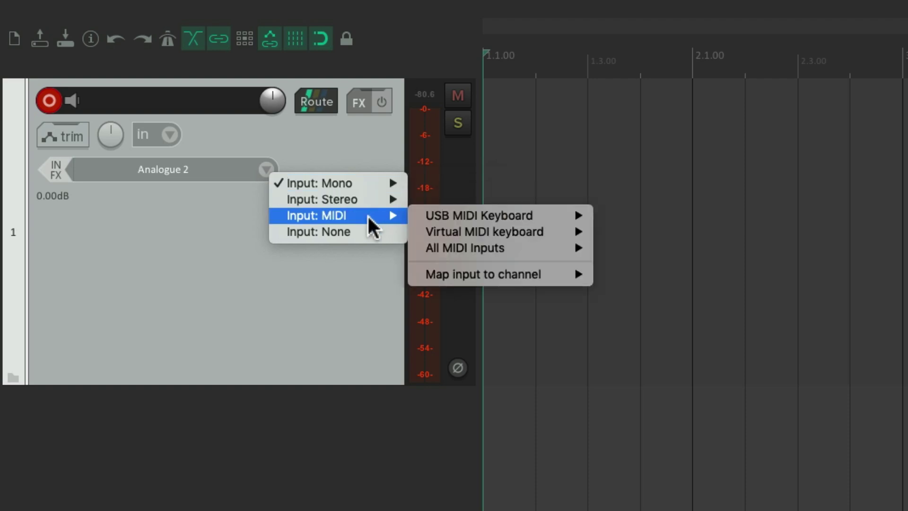
mouse_move(480, 216)
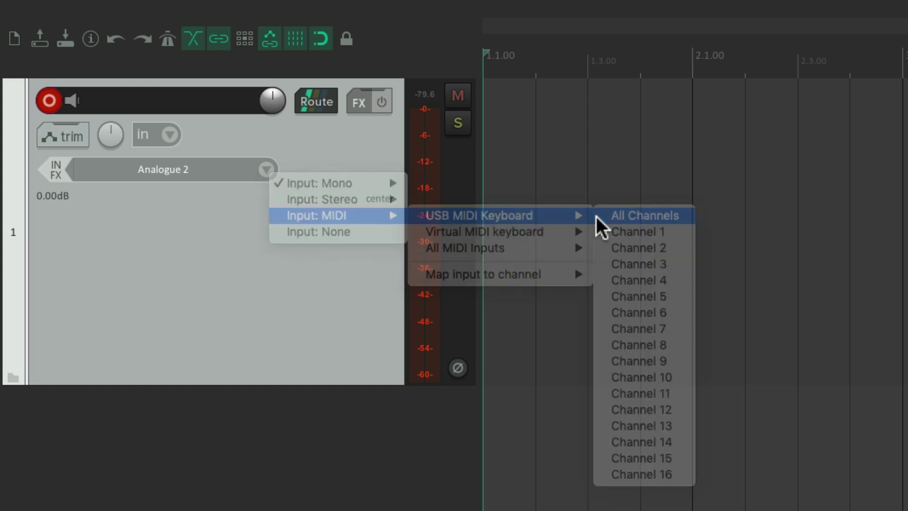
click(598, 216)
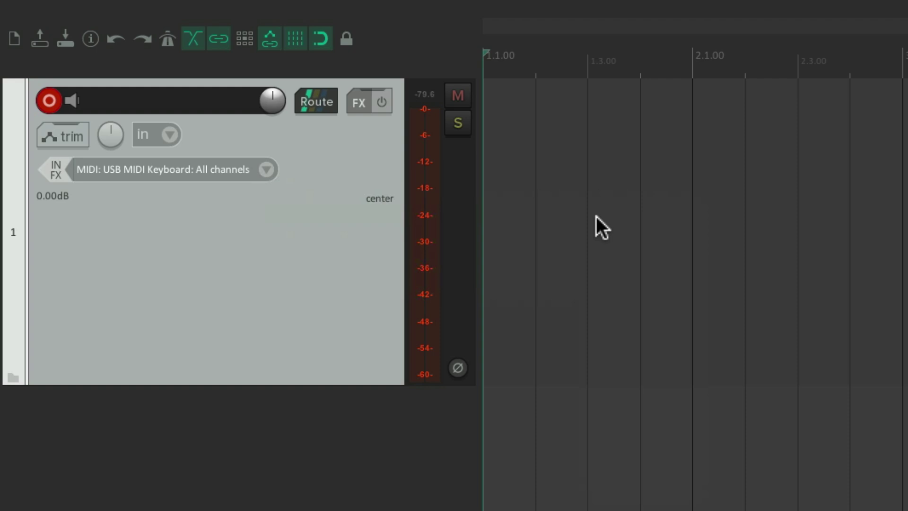
click(261, 171)
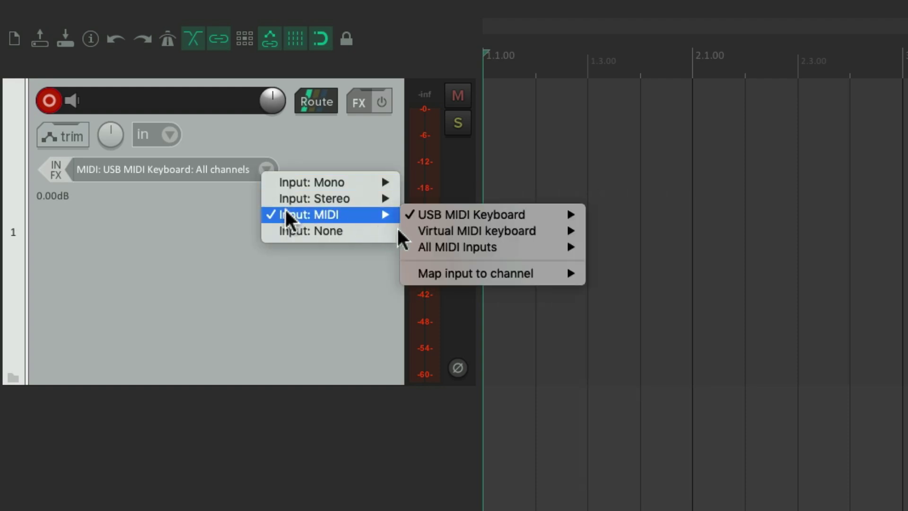
mouse_move(477, 230)
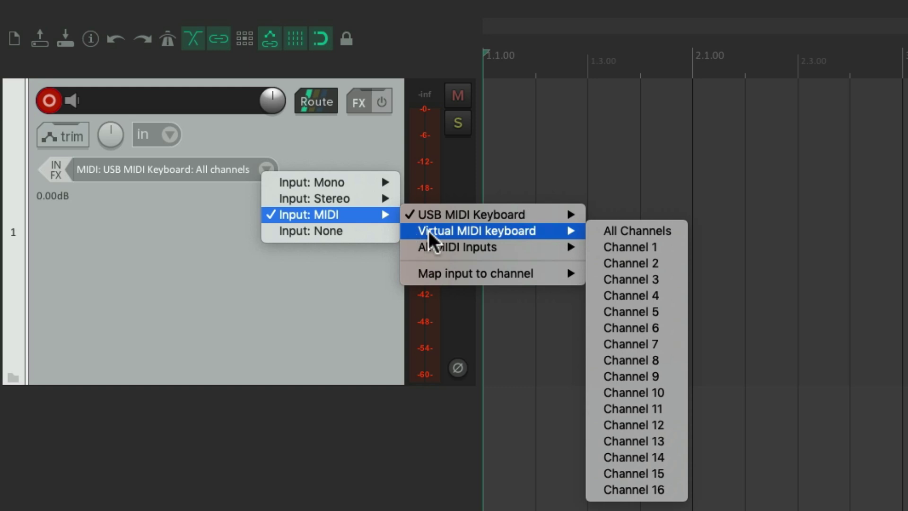
click(608, 233)
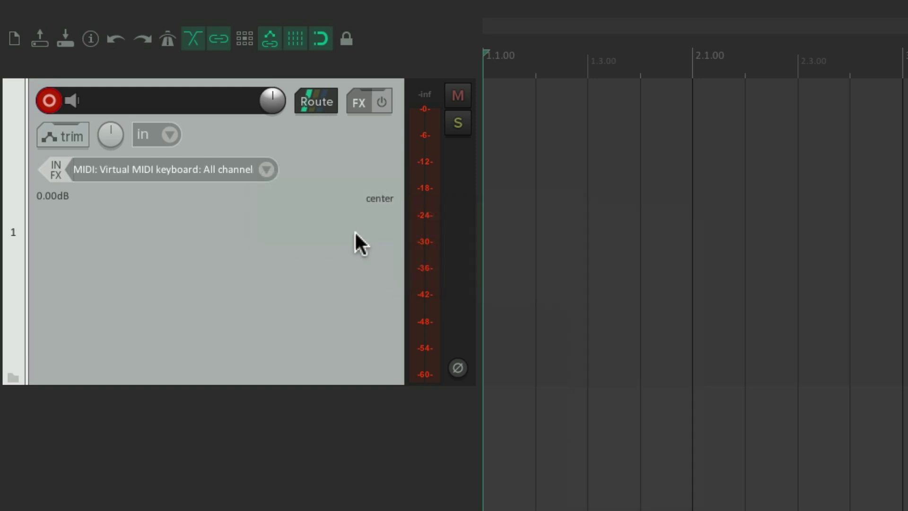
click(197, 7)
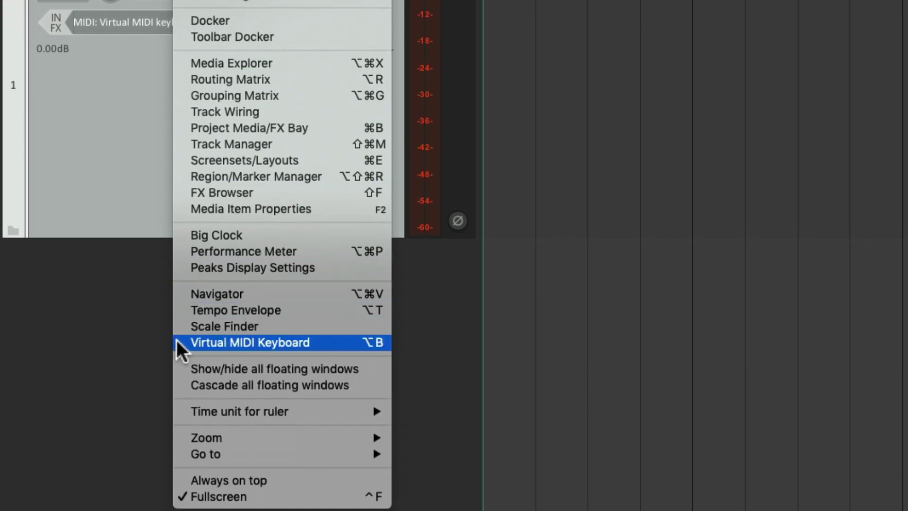
click(179, 342)
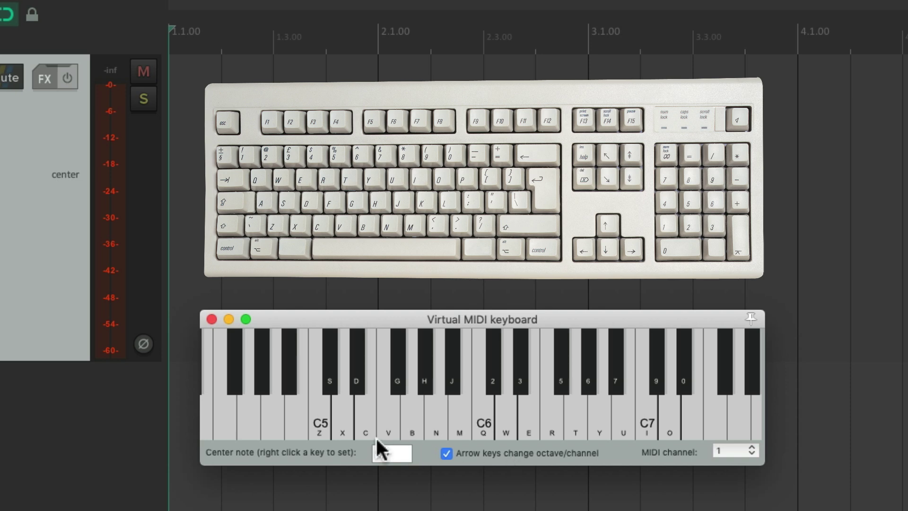
click(319, 436)
click(340, 434)
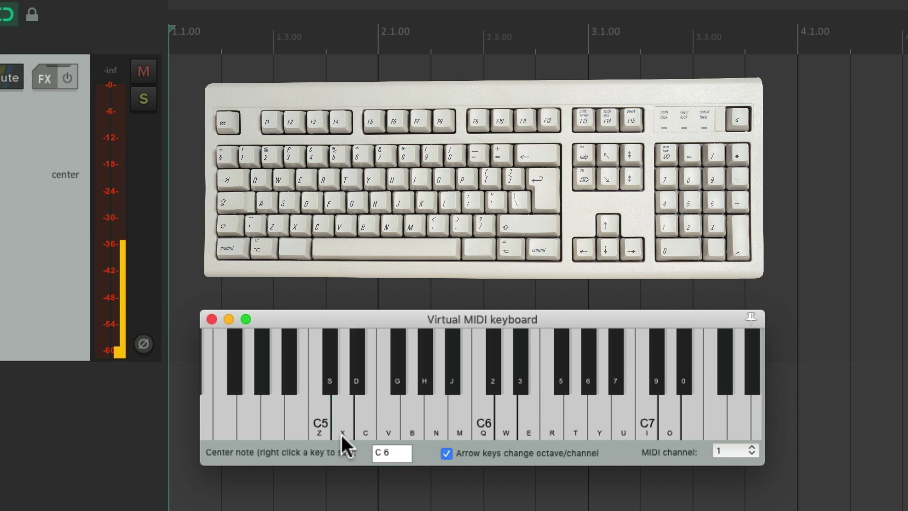
click(357, 431)
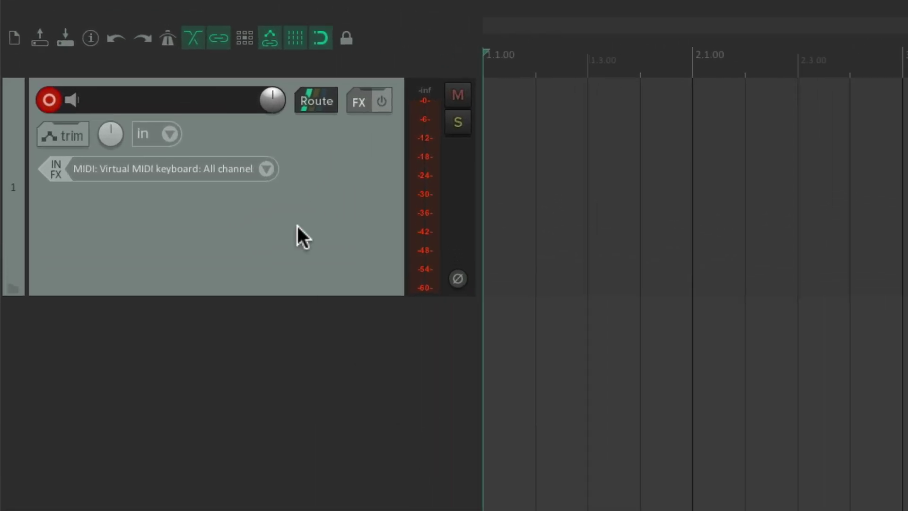
Step: Set Track 1's input back to MIDI > USB MIDI Keyboard > All Channels
click(267, 170)
mouse_move(476, 217)
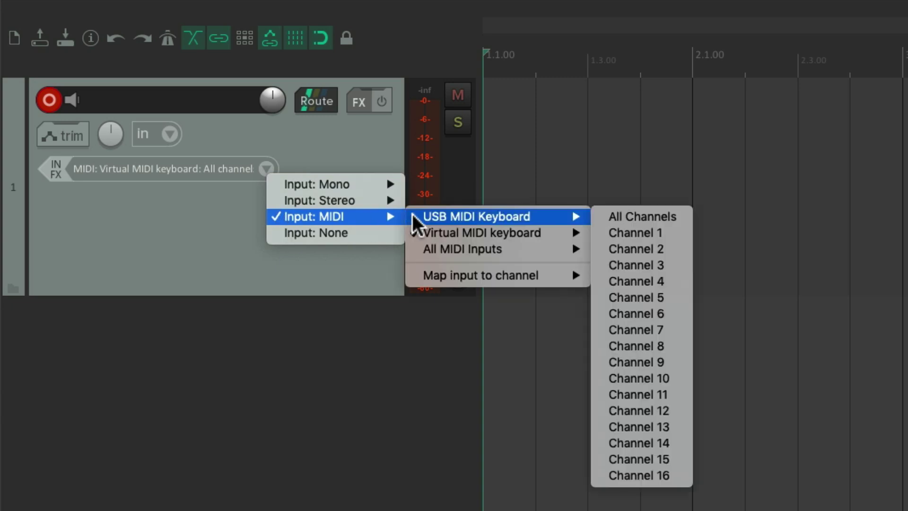
click(604, 217)
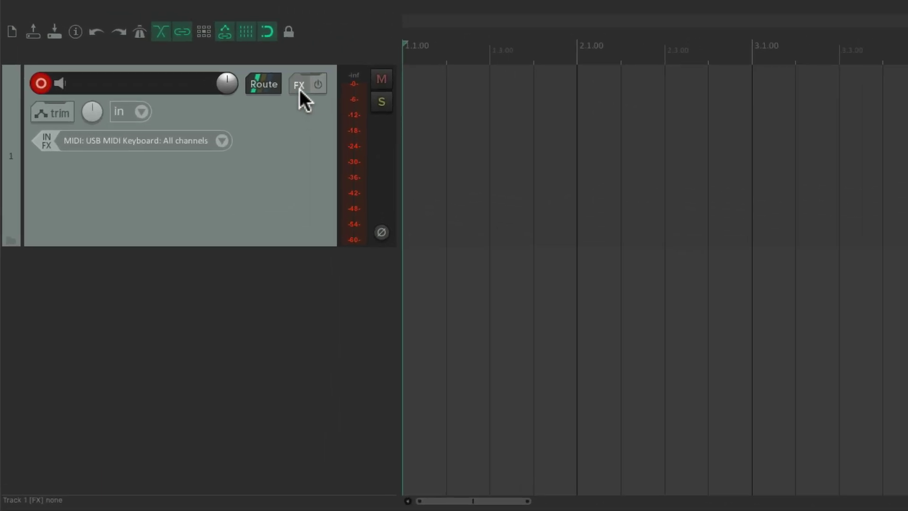
Step: Add VSTi: ReaSynth (Cockos) from the Instruments category to Track 1
click(299, 89)
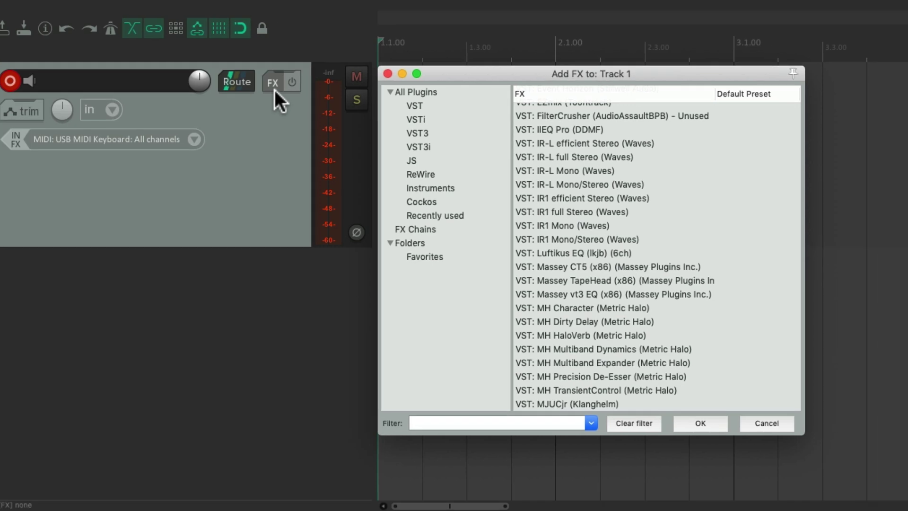
click(321, 185)
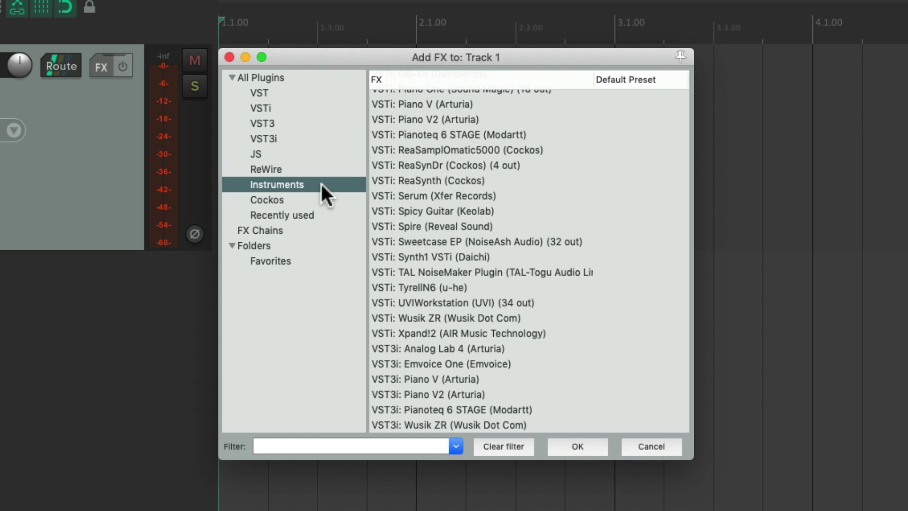
scroll(494, 284, up, 3)
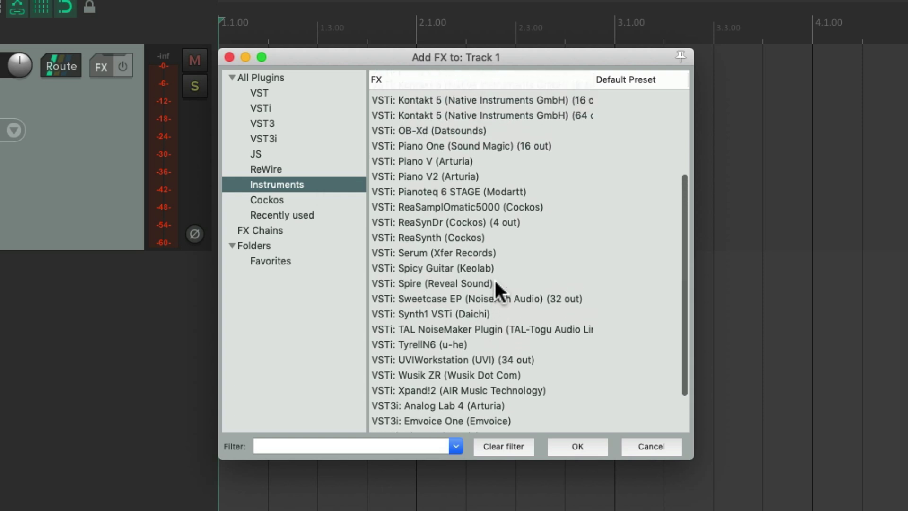
scroll(475, 273, up, 2)
click(466, 264)
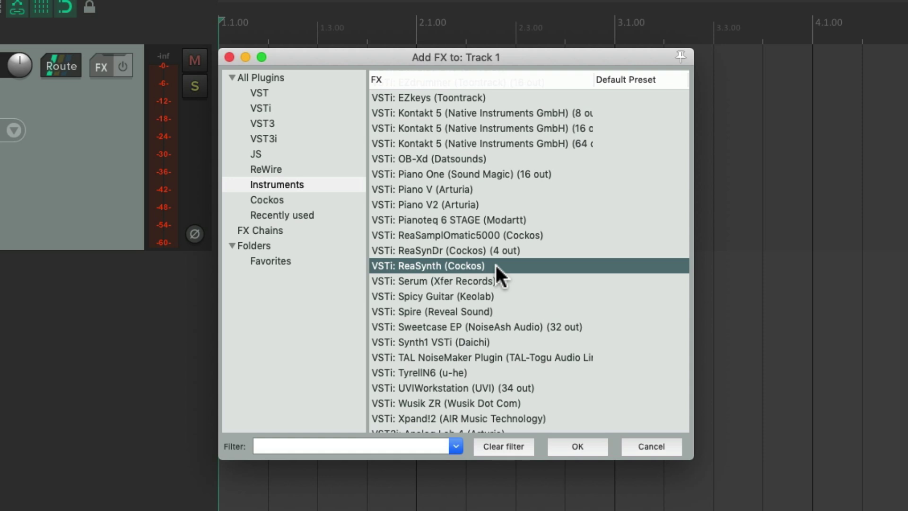
double_click(495, 264)
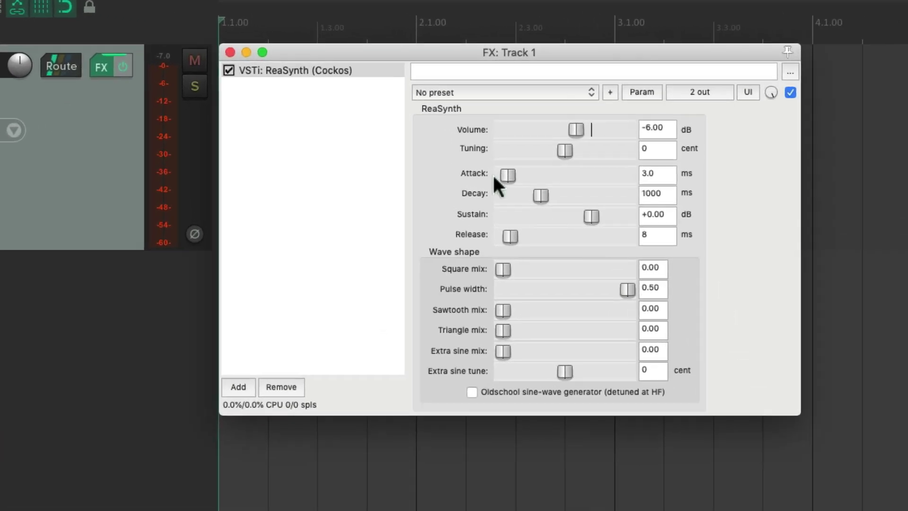
Step: Remove ReaSynth from the FX chain and add VSTi: ReaSamplOmatic5000 (Cockos)
click(349, 70)
click(281, 387)
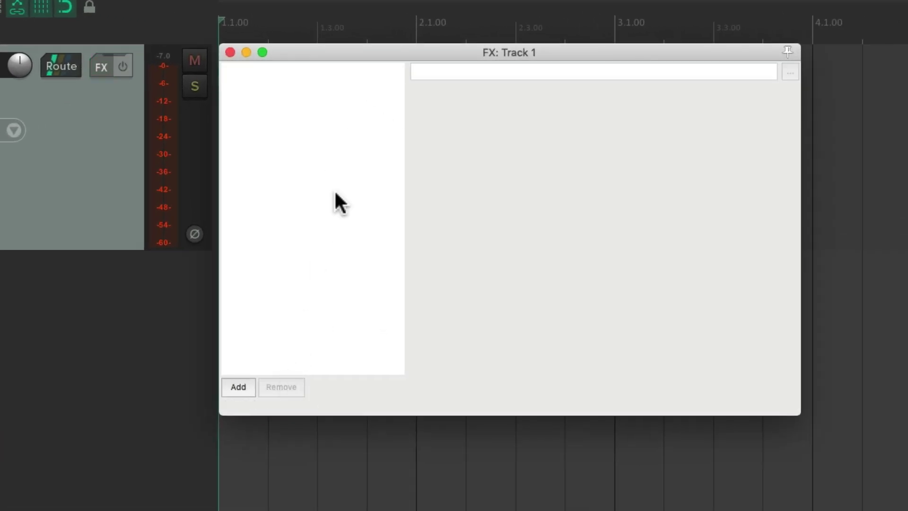
double_click(334, 189)
click(431, 234)
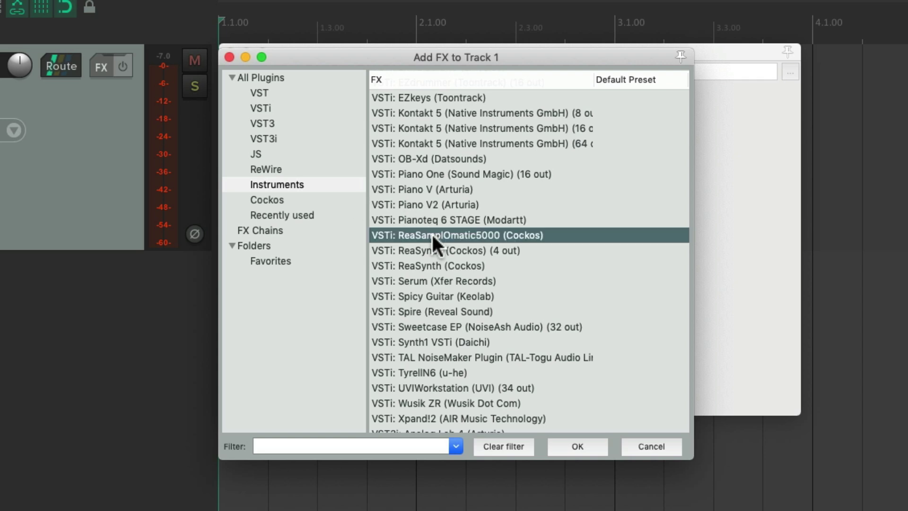
double_click(513, 230)
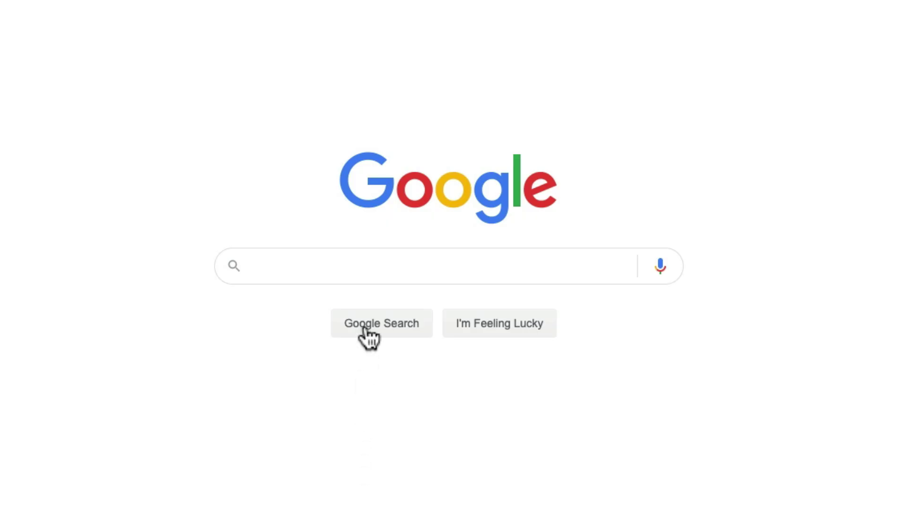
Step: Google 'reaper stash' and open the stash.reaper.fm site
click(372, 276)
text(reaper stas)
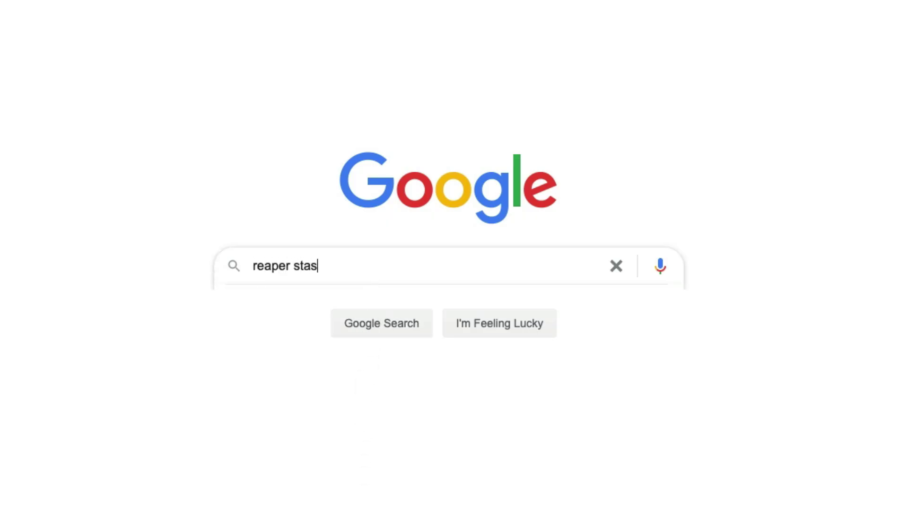
text(h)
key(Return)
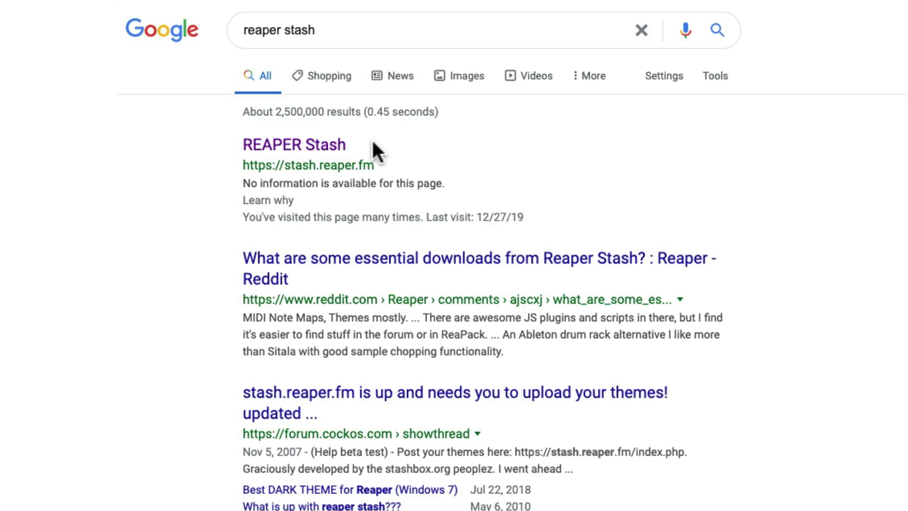
click(331, 149)
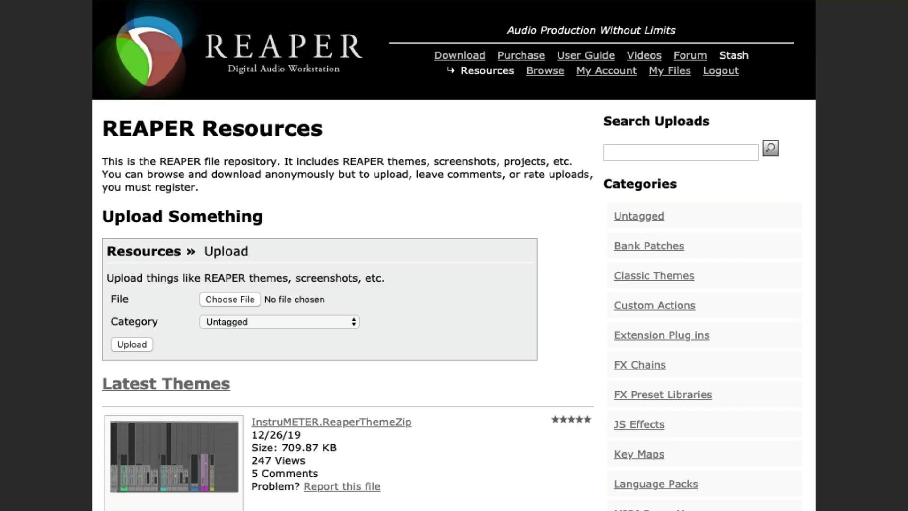
Step: Search Stash uploads for 'kenny midi' and download Kenny_MIDI_Sounds.zip
click(754, 151)
text(kenn)
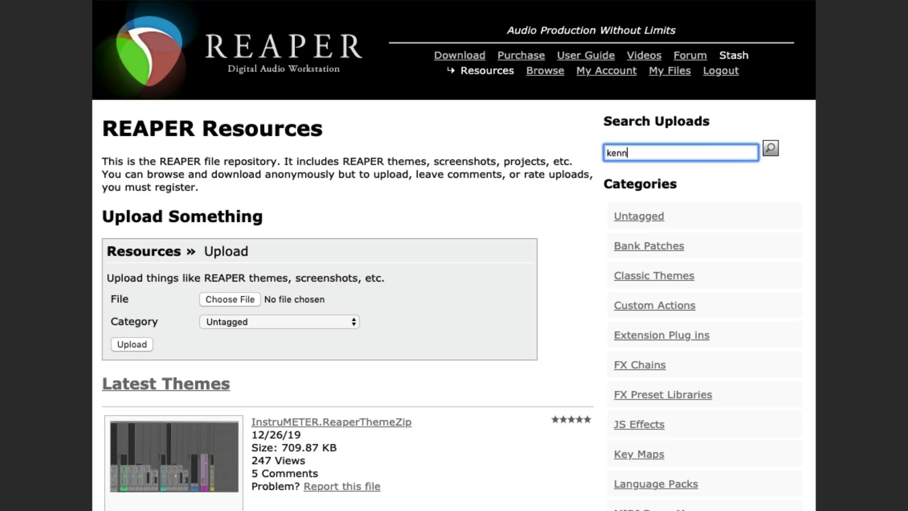
text(y midi)
key(Return)
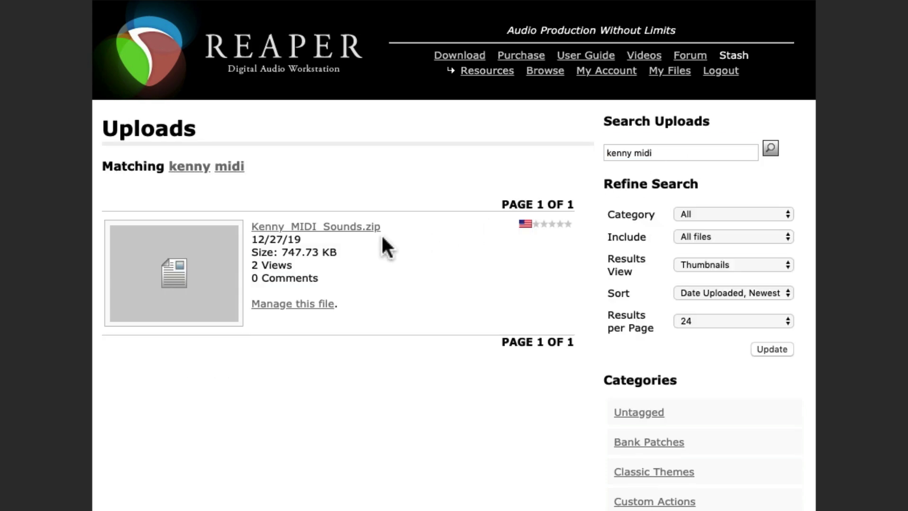
click(355, 229)
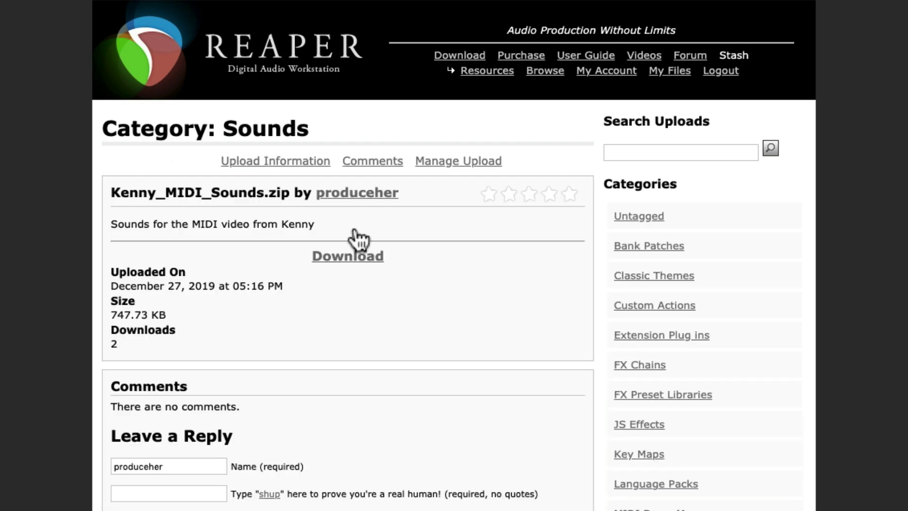
click(353, 269)
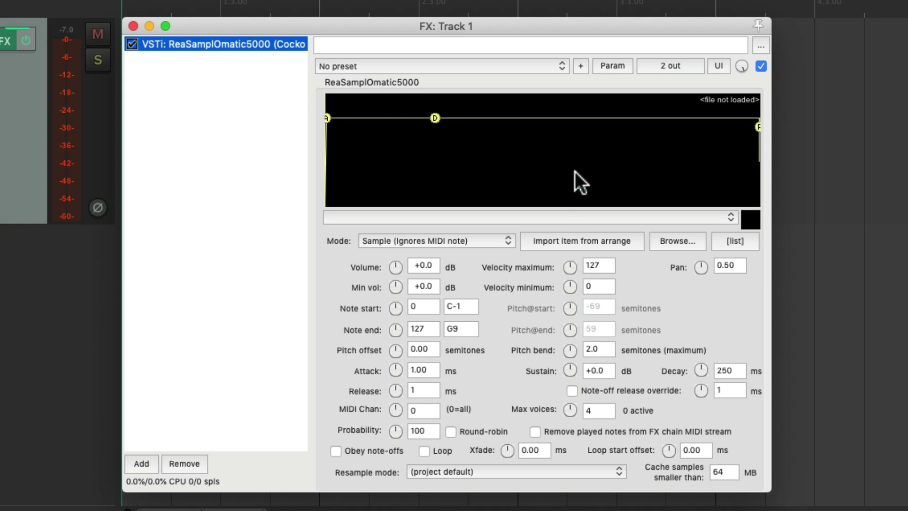
Step: Drop Plucked Synth.wav onto RS5K and set Mode to Note (Semitone shifted)
key(super+Tab)
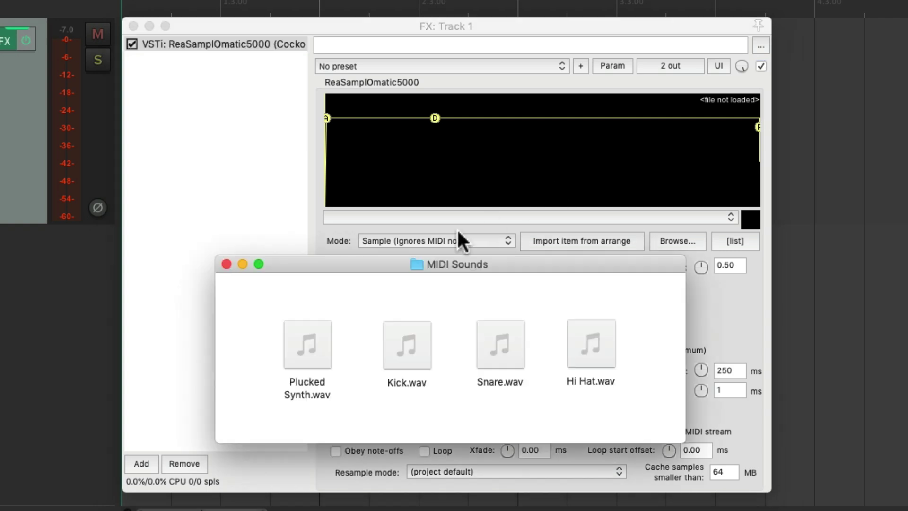
mouse_move(307, 344)
drag(294, 325, 442, 171)
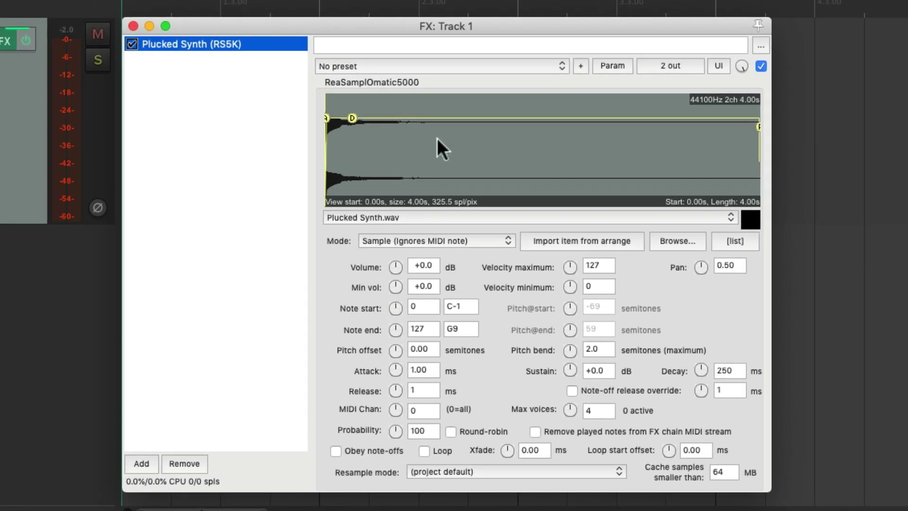
click(443, 240)
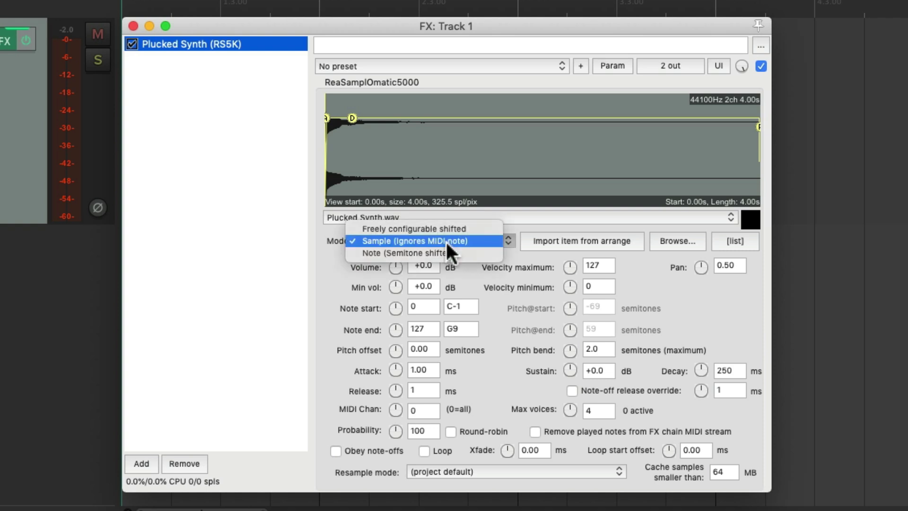
click(477, 253)
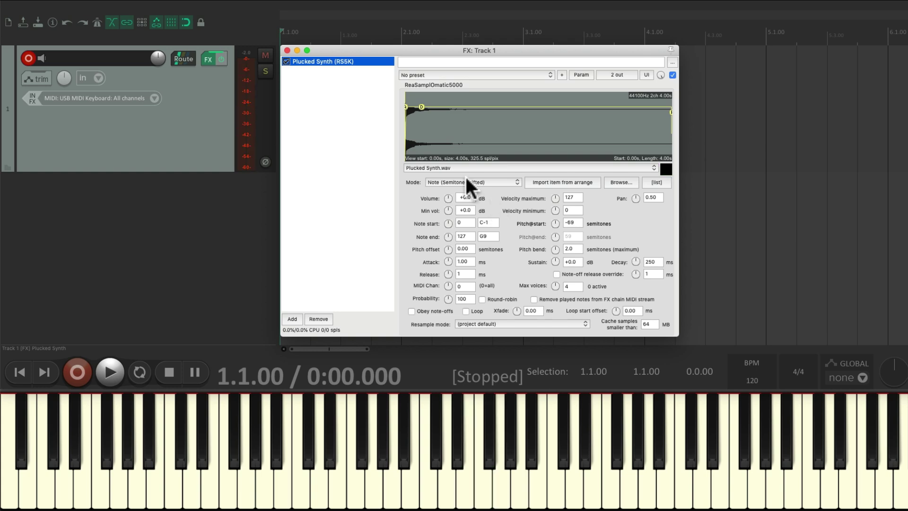
Step: Close the FX: Track 1 window and rename Track 1 to 'Synth'
click(287, 49)
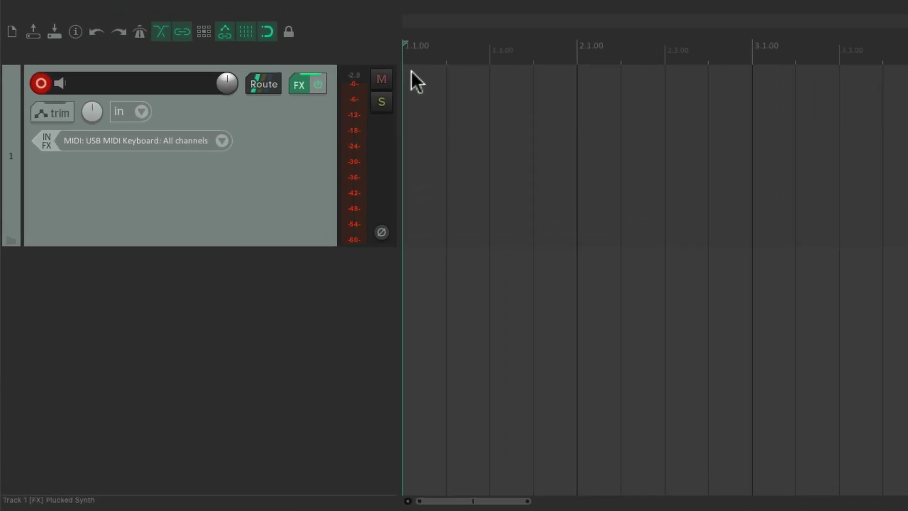
double_click(168, 81)
text(Syn)
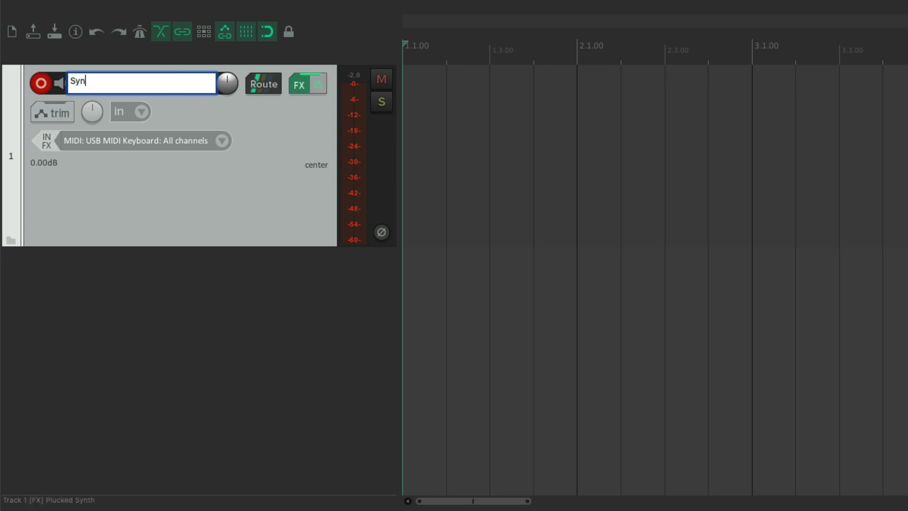
text(th)
key(Return)
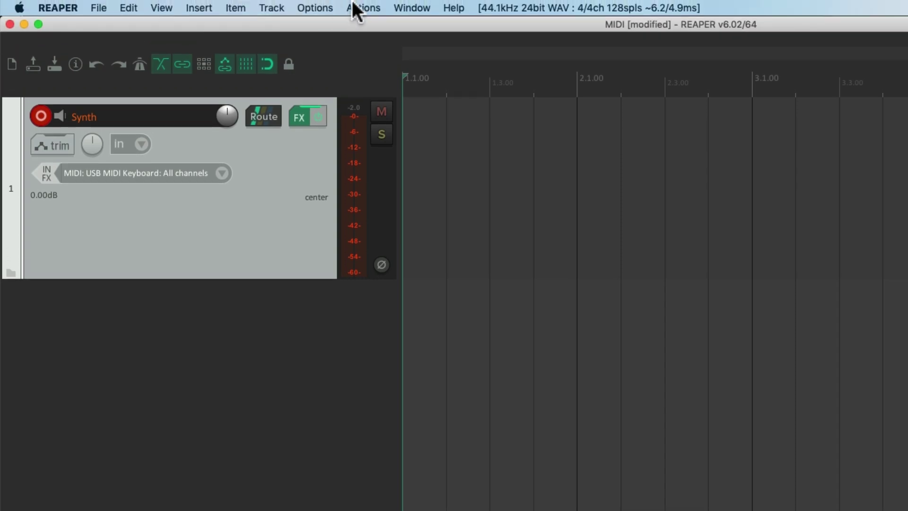
Step: Bind the C key to 'Track: Set to custom color...' and close the actions list
click(357, 9)
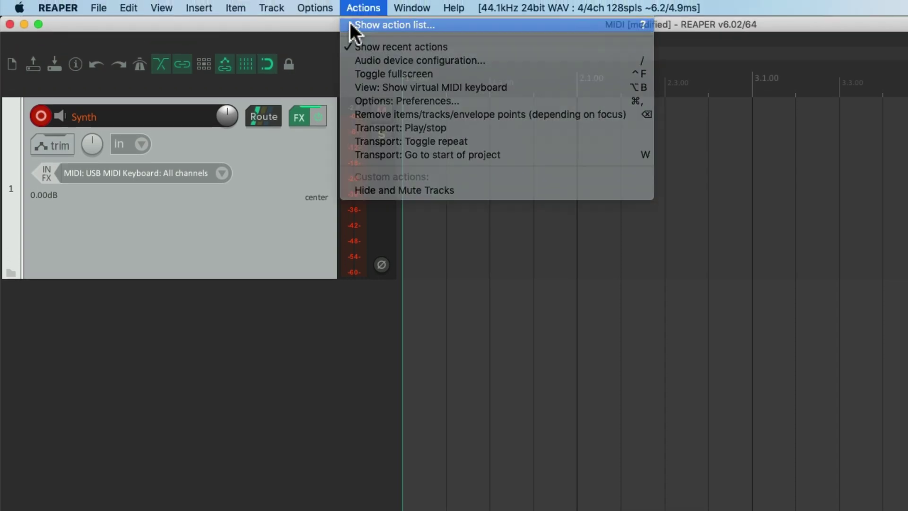
click(351, 25)
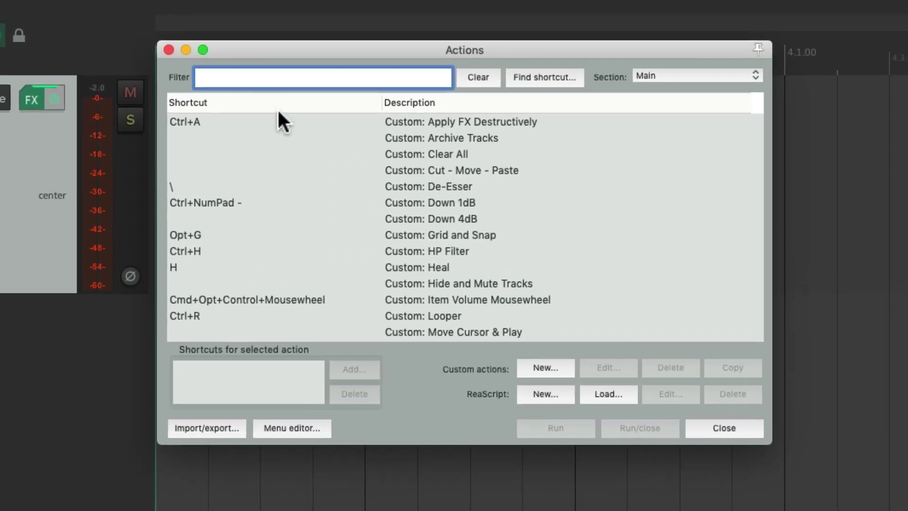
text(custom track color)
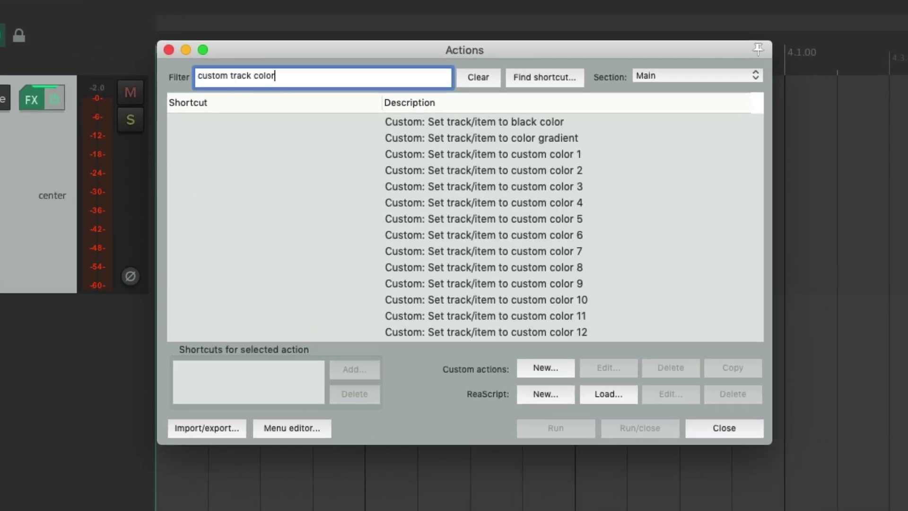
scroll(408, 169, down, 2)
scroll(408, 171, down, 1)
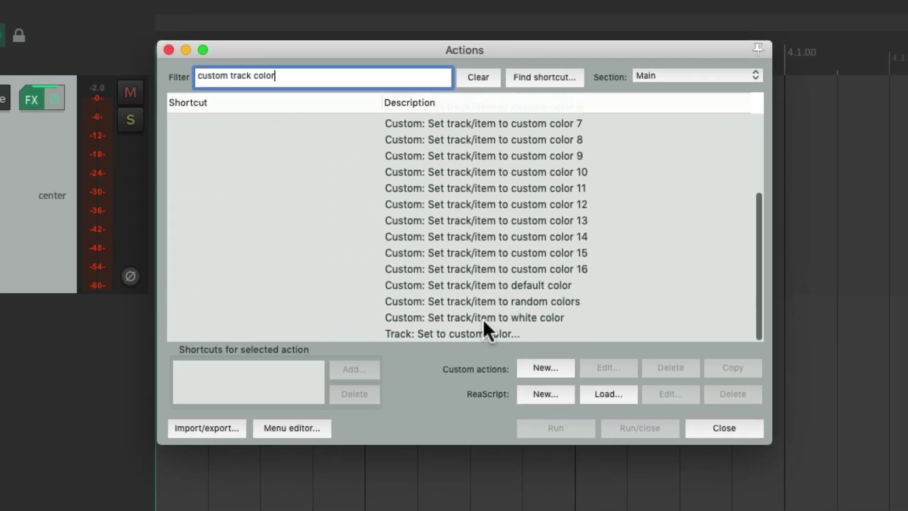
click(480, 332)
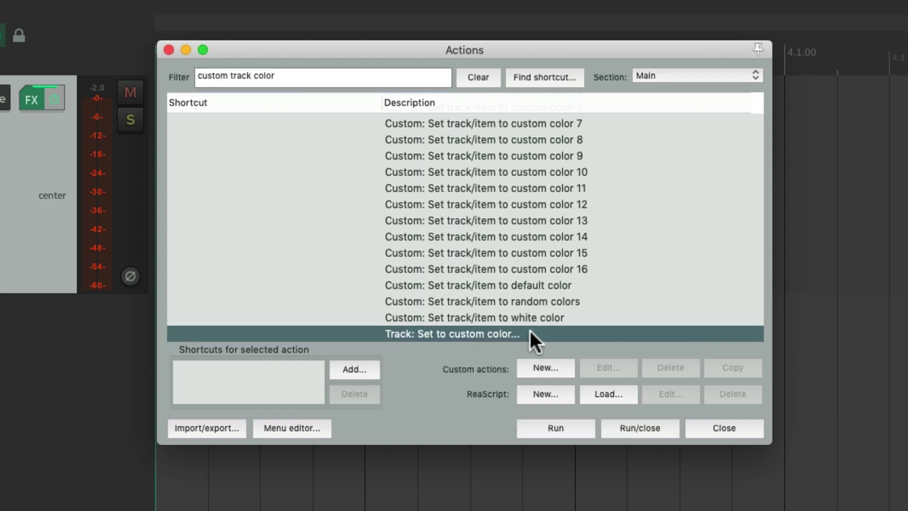
click(355, 369)
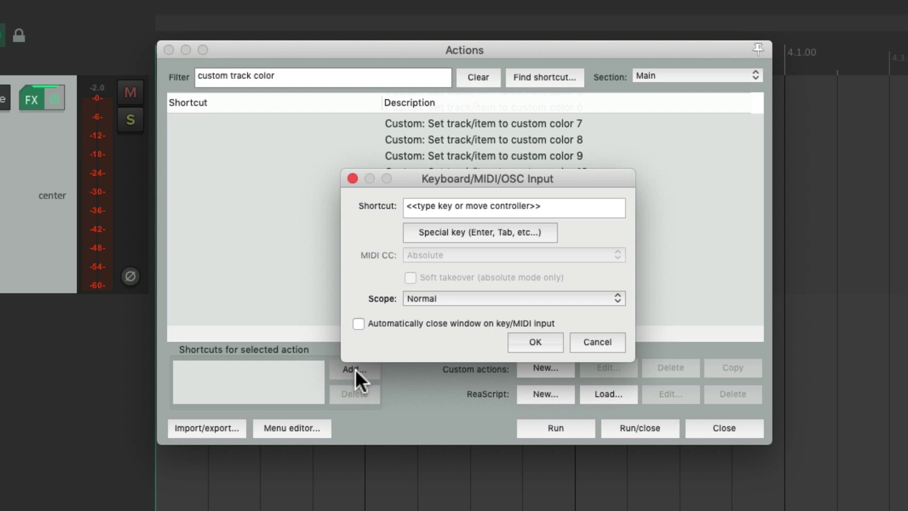
key(c)
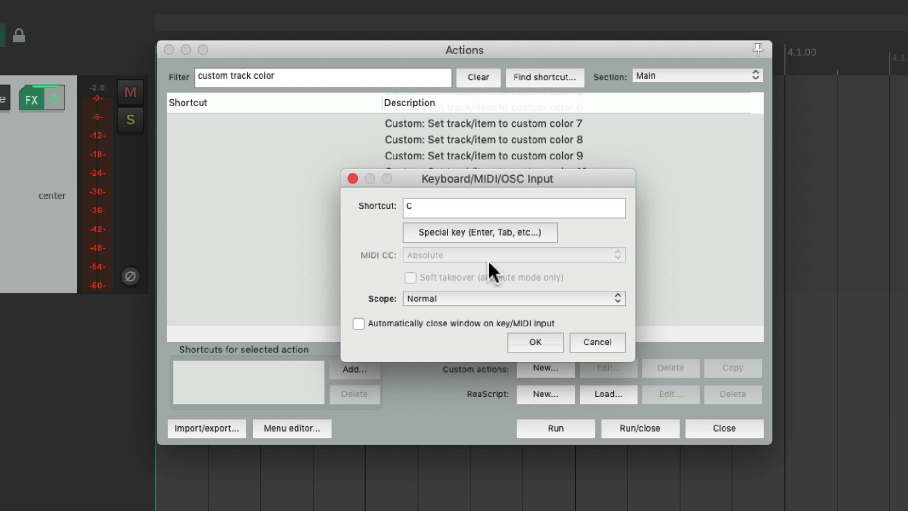
click(535, 342)
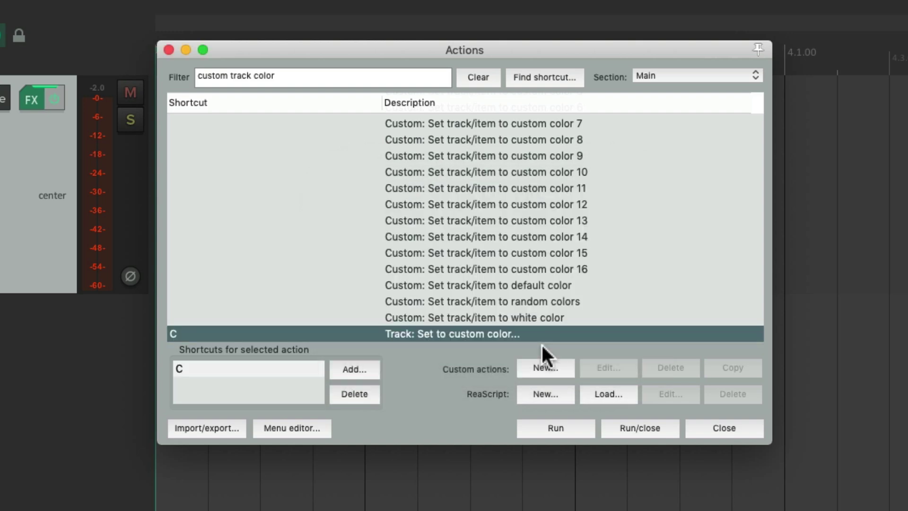
key(Escape)
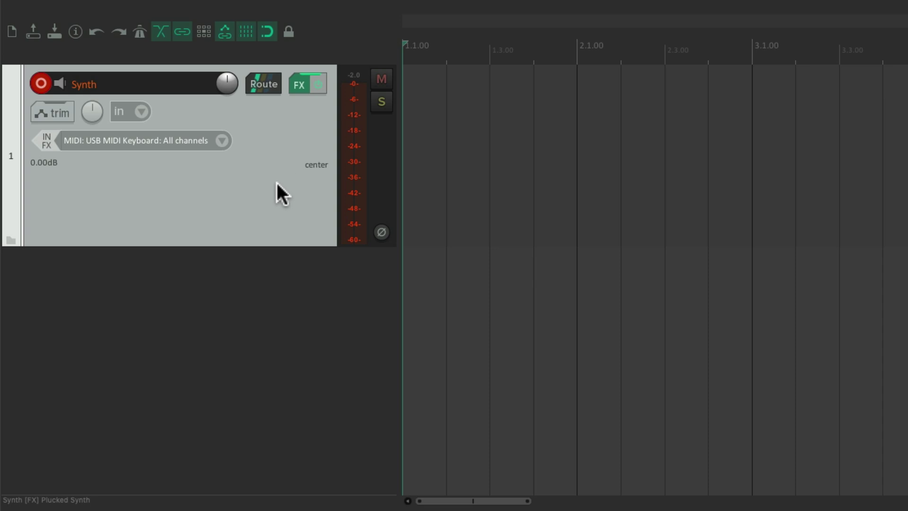
Step: Use the new C shortcut to give the Synth track a darkened purple colour
key(c)
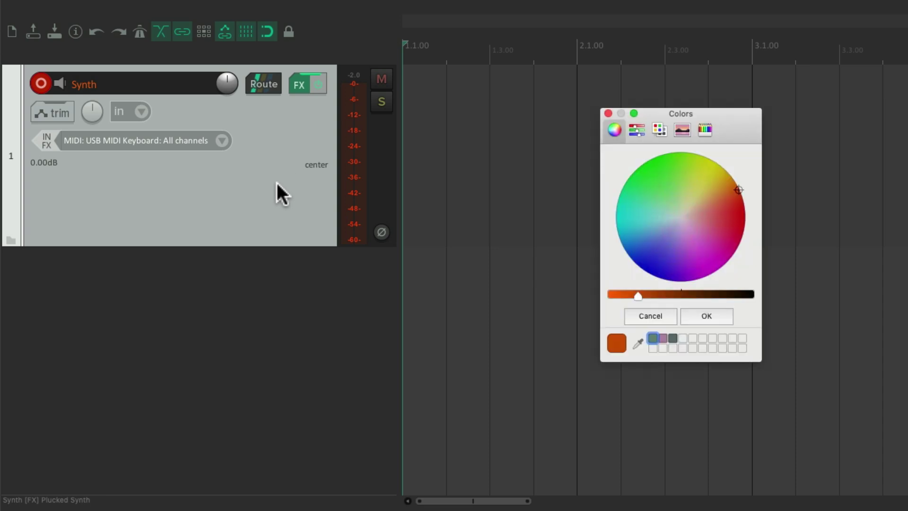
click(695, 236)
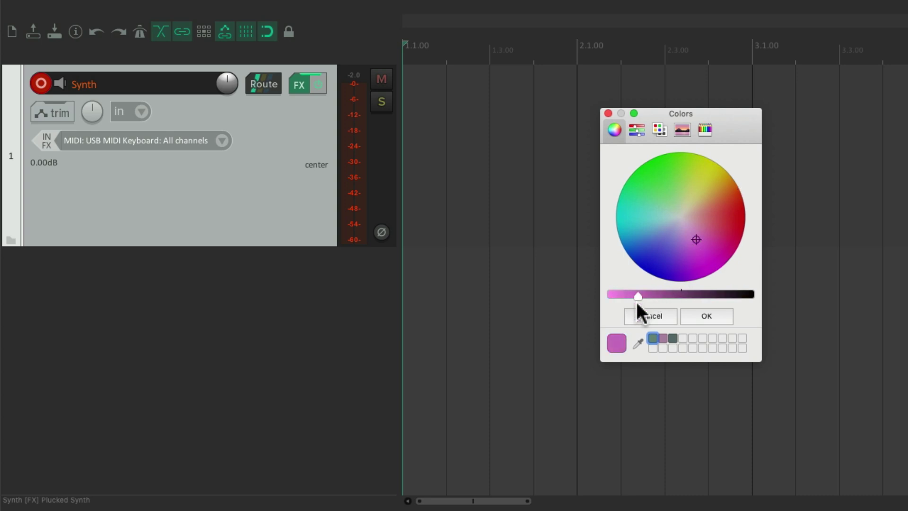
drag(639, 295, 654, 295)
click(694, 320)
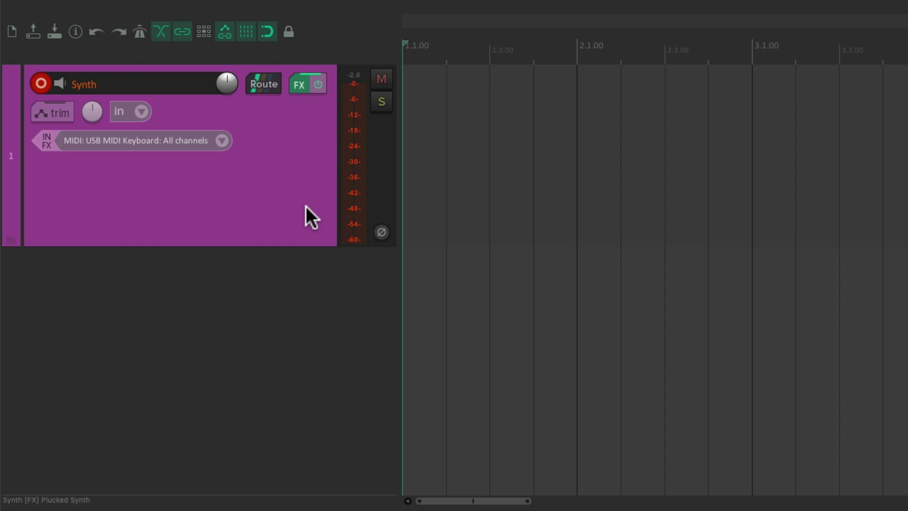
Step: Add Cockos ReaDelay to the Synth track's FX chain after Plucked Synth
click(298, 85)
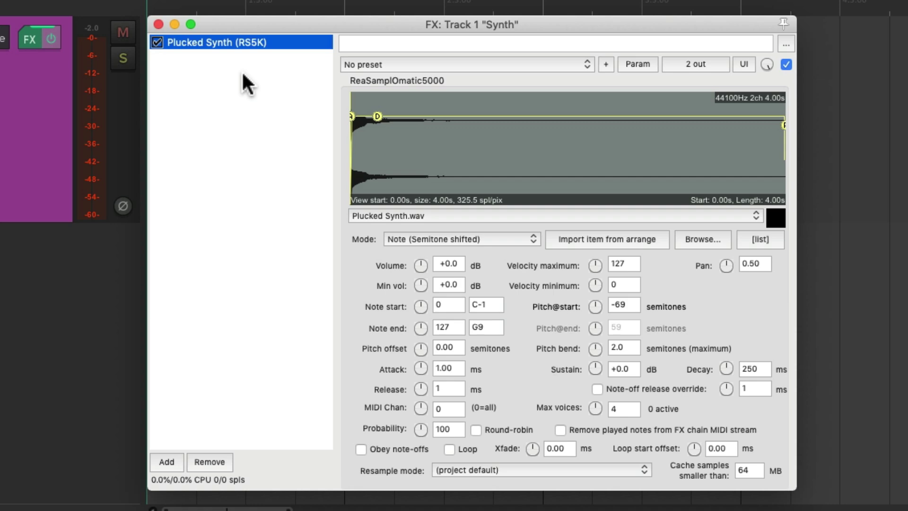
double_click(251, 105)
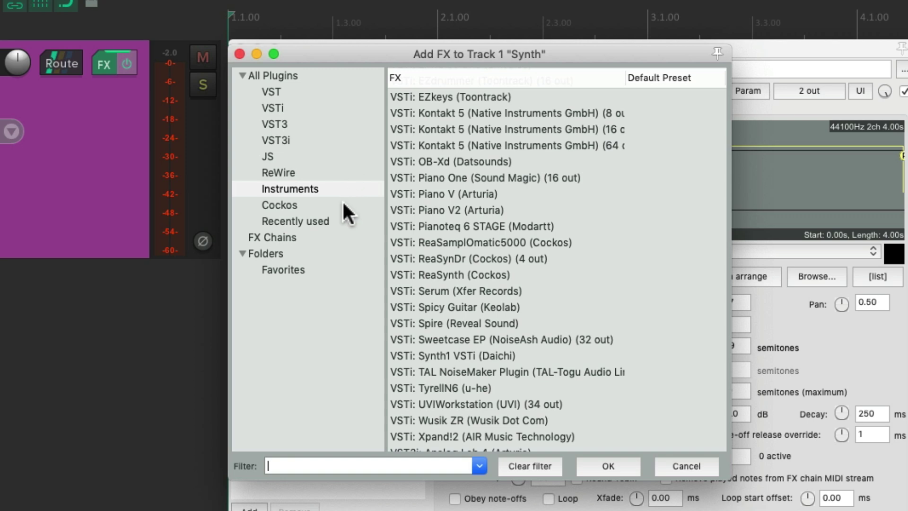
click(344, 204)
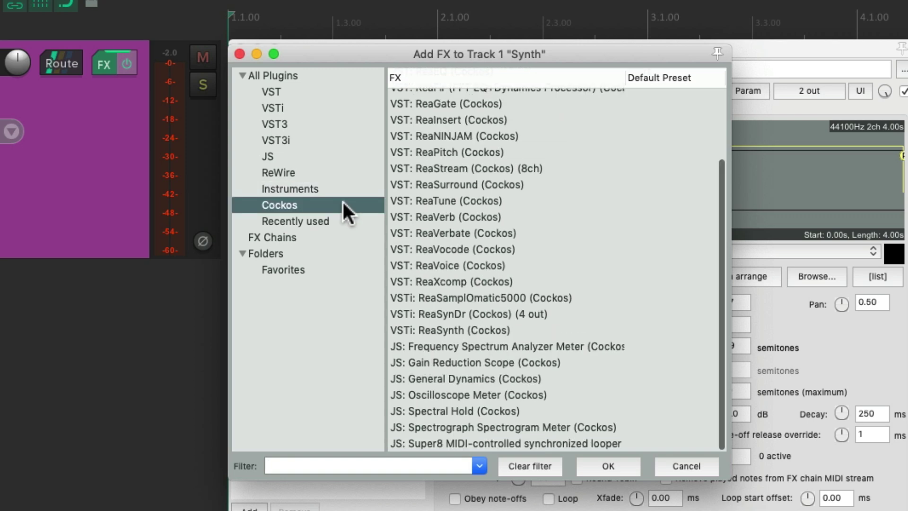
scroll(491, 261, up, 3)
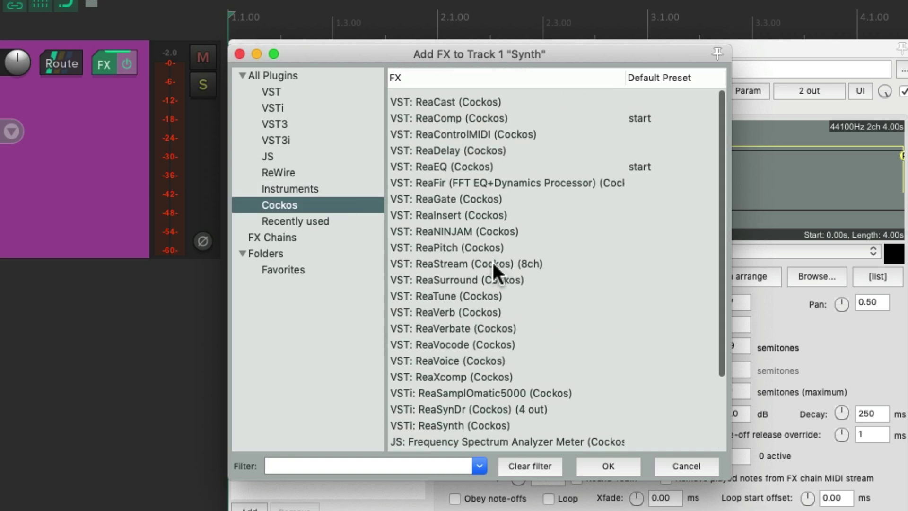
click(522, 144)
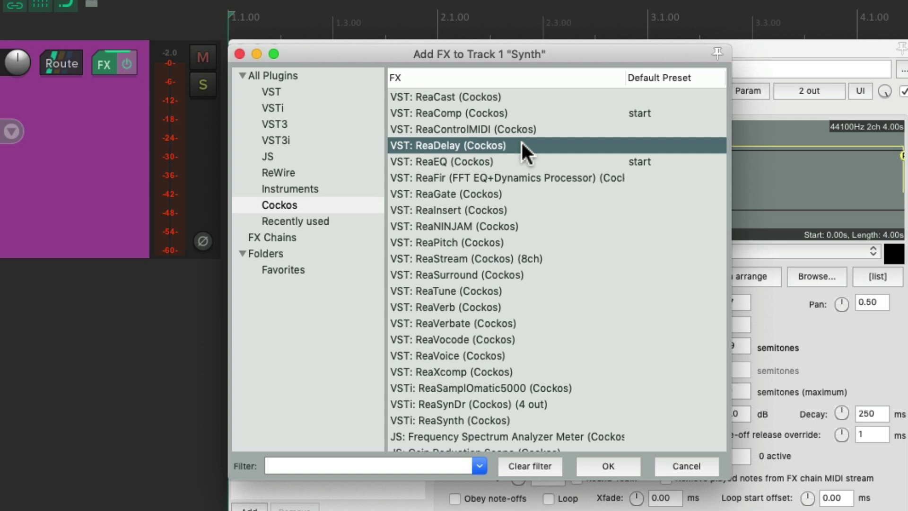
double_click(522, 142)
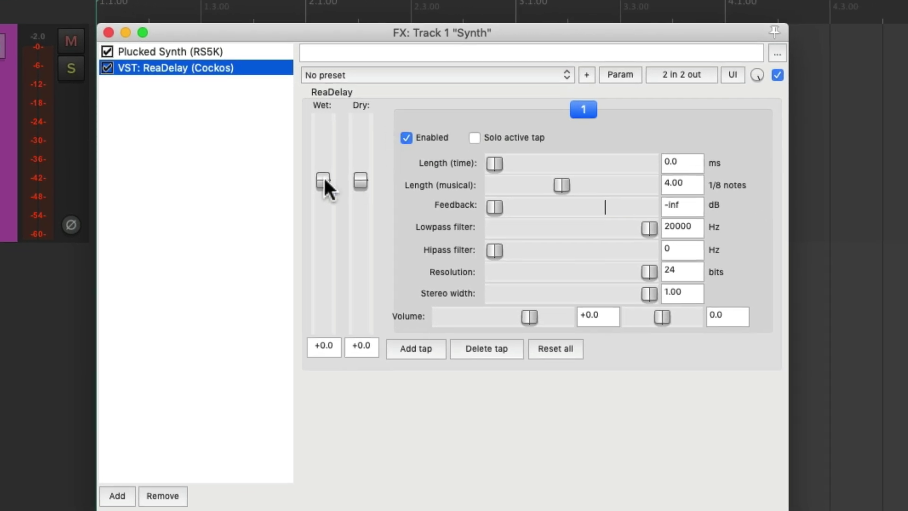
Step: Set ReaDelay wet -11.1 dB, length 2 eighth notes, feedback -11.6 dB, panned fully left
drag(325, 180, 324, 214)
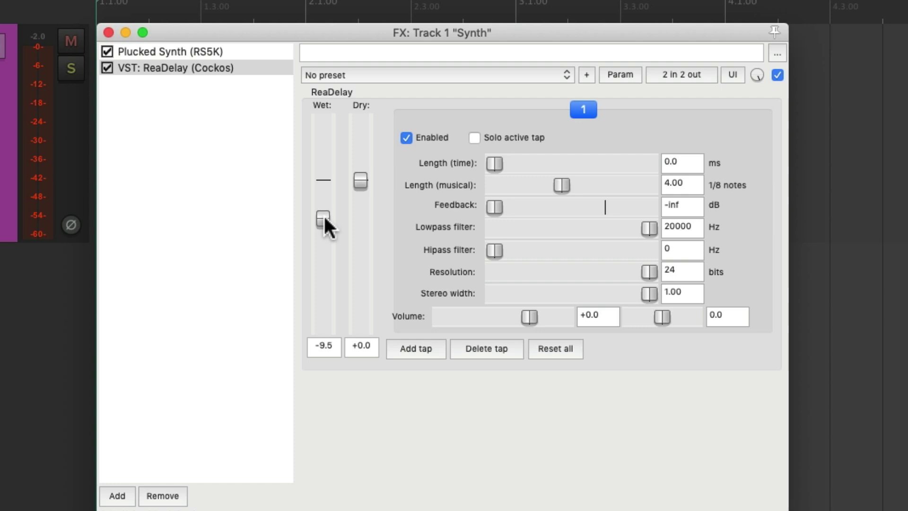
drag(324, 217, 325, 224)
click(691, 181)
double_click(692, 182)
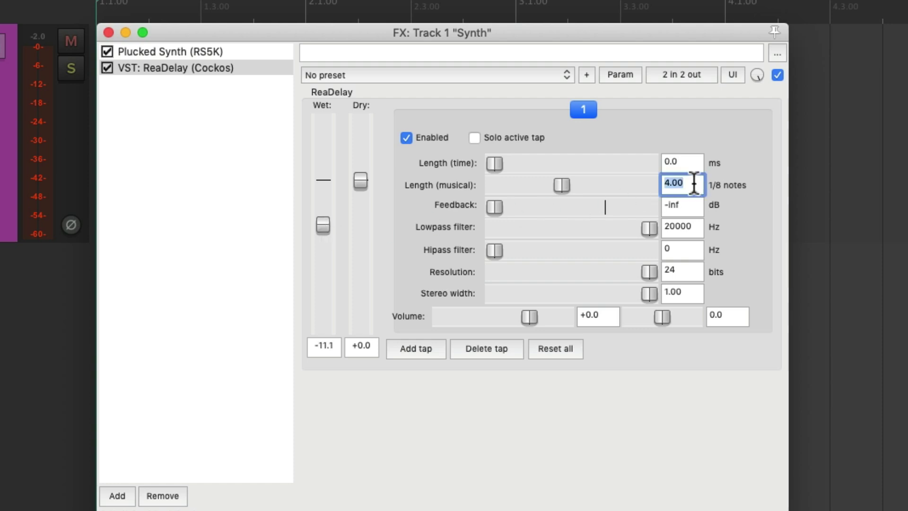
text(2)
key(Return)
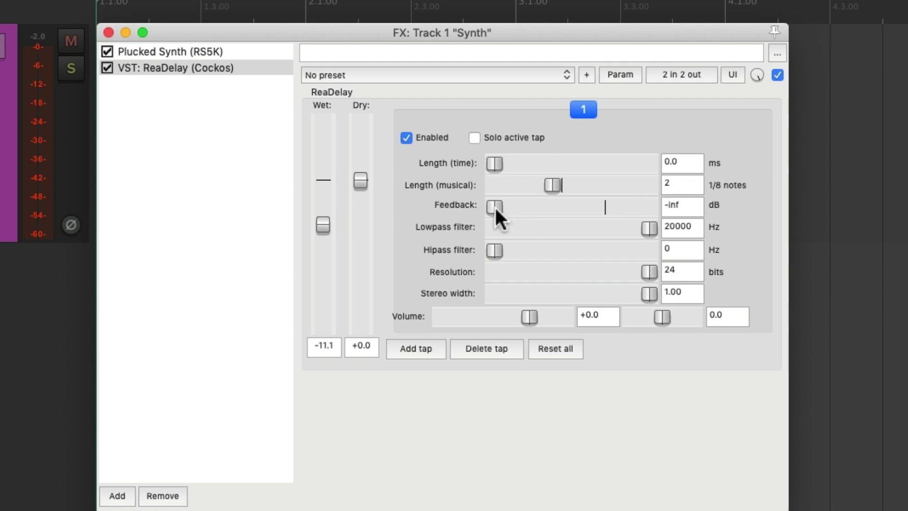
drag(495, 206, 572, 217)
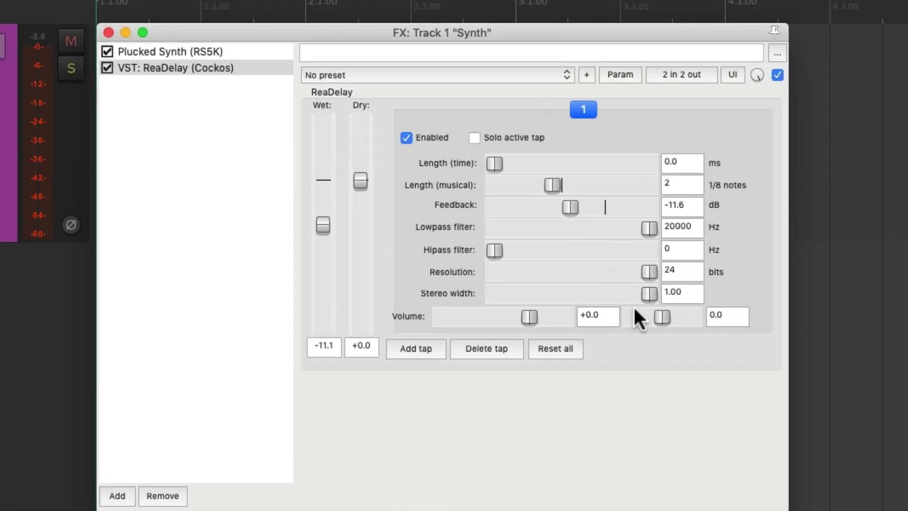
drag(662, 319, 610, 326)
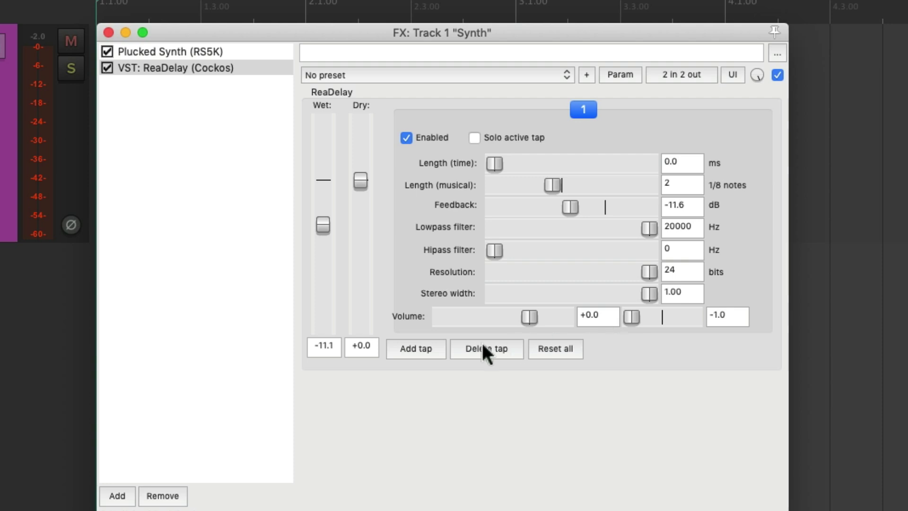
Step: Add a second delay tap in ReaDelay
click(422, 350)
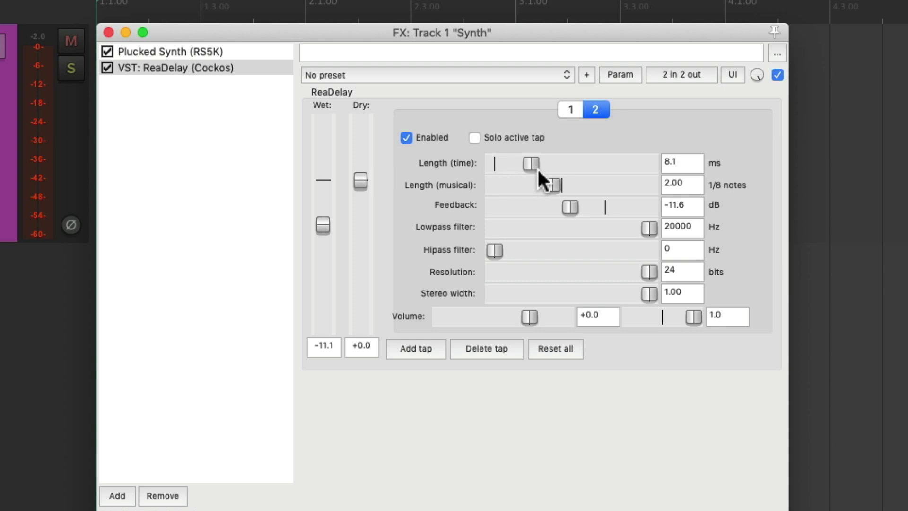
scroll(538, 167, up, 2)
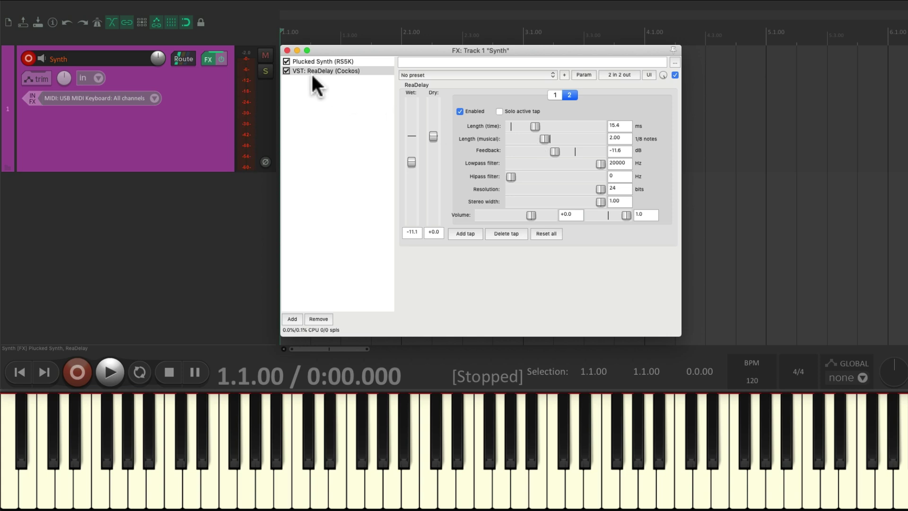
Step: Close the FX chain, toggle the metronome, and record a roughly 12-second MIDI take
click(288, 51)
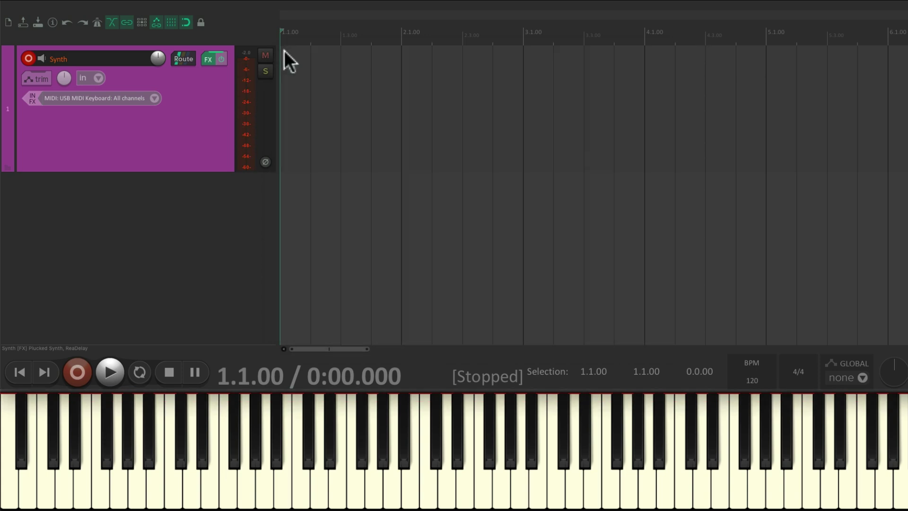
click(97, 22)
key(ctrl+r)
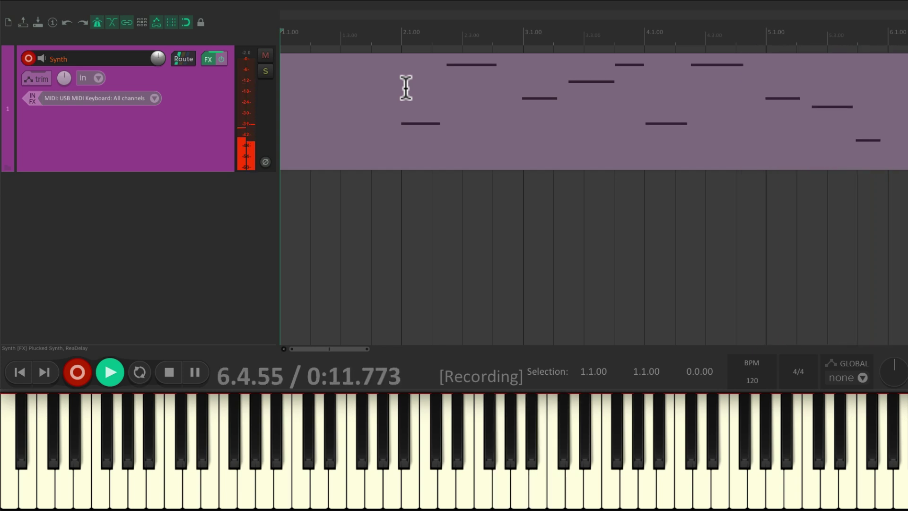
key(space)
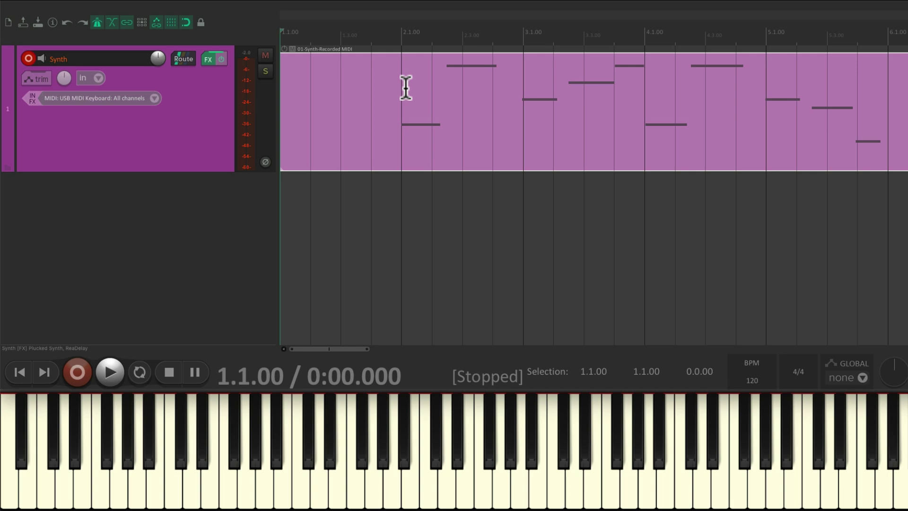
Step: Open the MIDI item in the editor, try moving an E5 note and drawing a G5 note, then revert
double_click(431, 84)
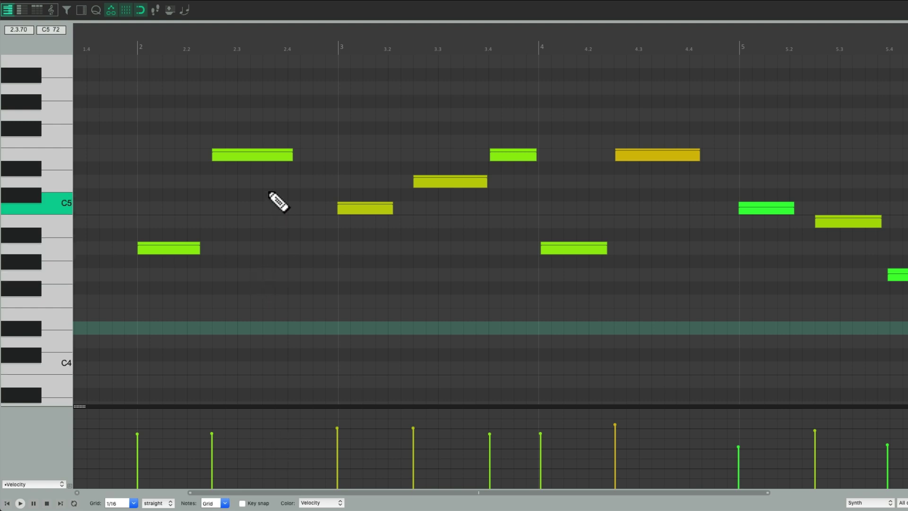
drag(243, 156, 245, 134)
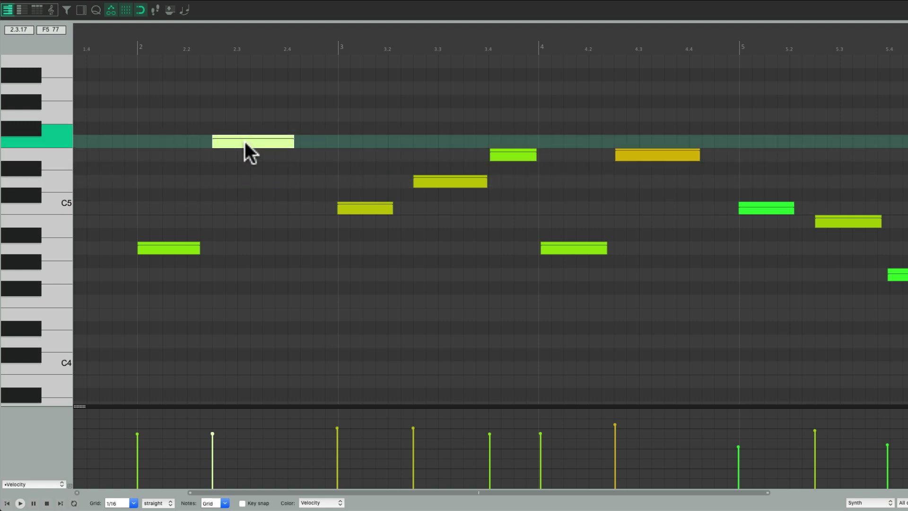
mouse_move(245, 142)
mouse_down()
mouse_move(254, 153)
mouse_move(381, 160)
mouse_move(237, 158)
mouse_up()
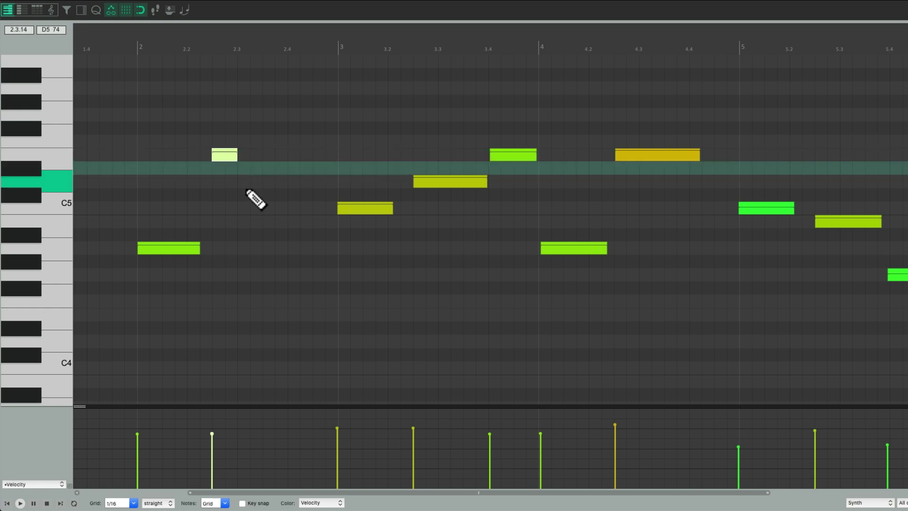
key(ctrl+z)
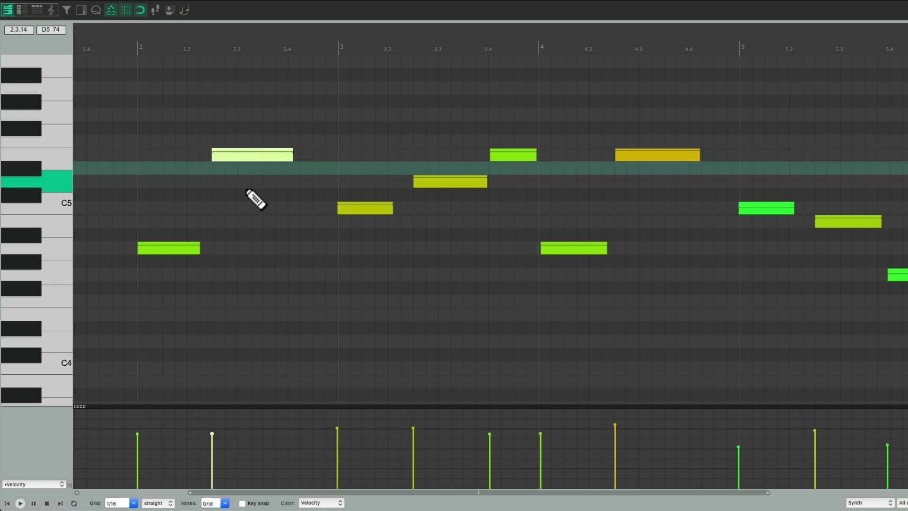
drag(229, 116, 482, 137)
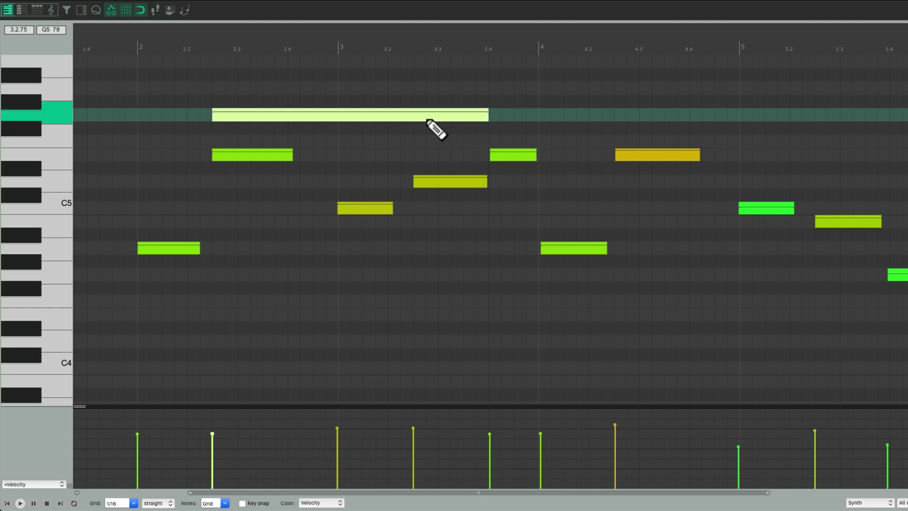
key(Delete)
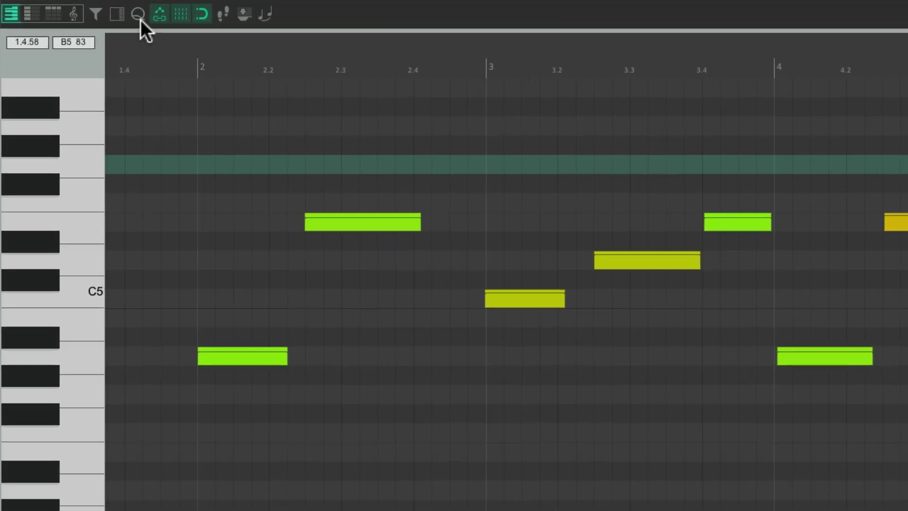
Step: Quantize all notes' positions to a 1/16 grid, then play the melody from bar 2
click(139, 16)
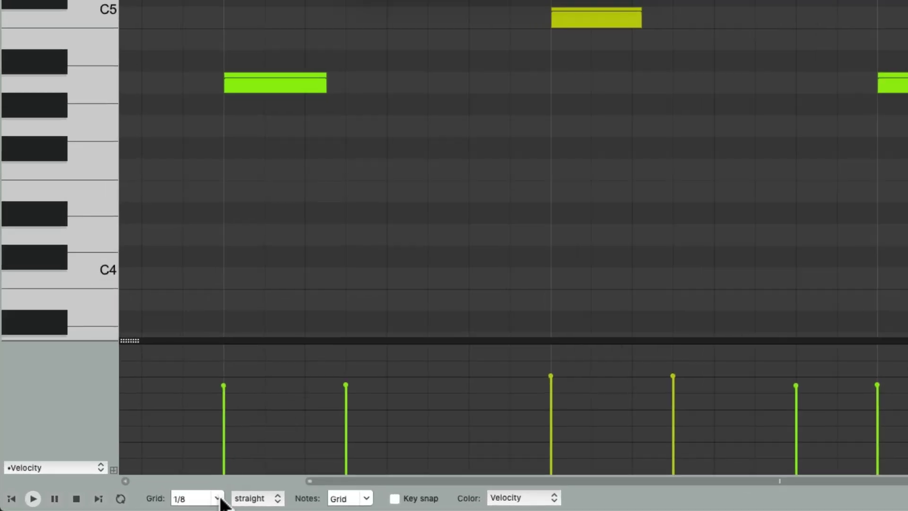
click(221, 501)
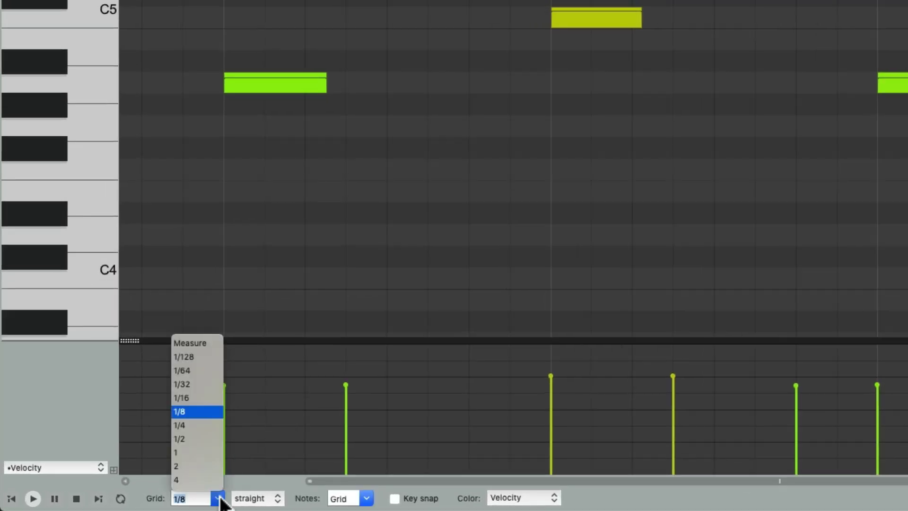
click(204, 397)
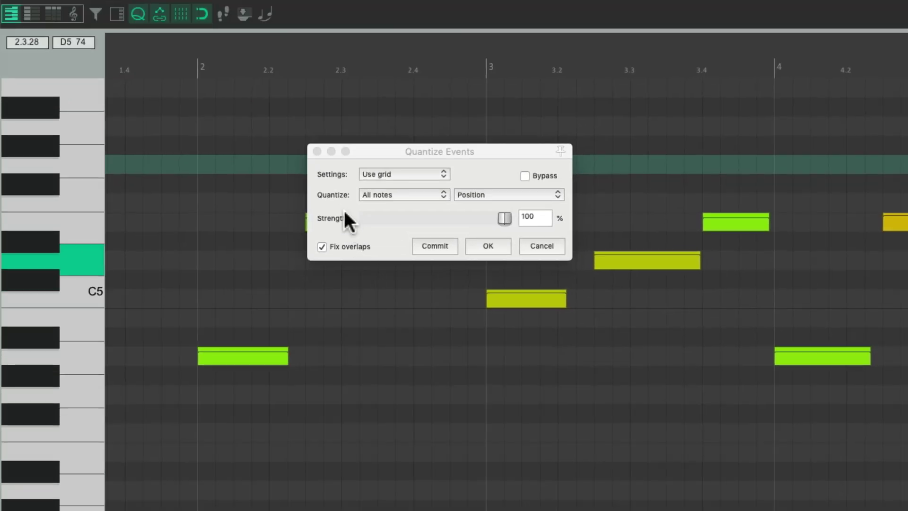
click(421, 195)
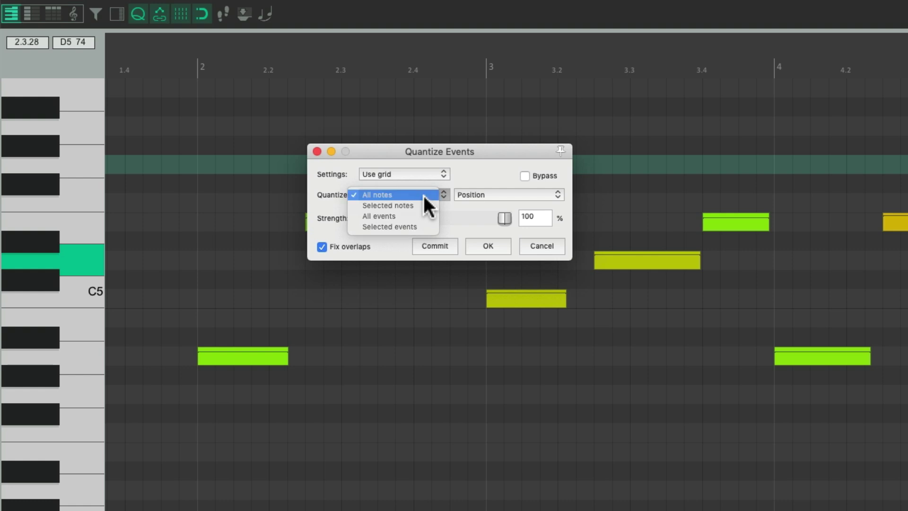
click(423, 194)
click(520, 195)
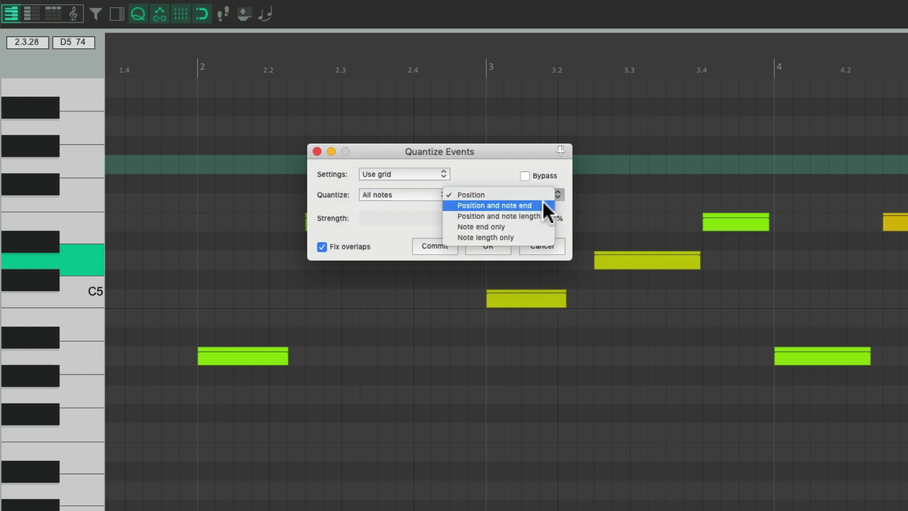
click(539, 197)
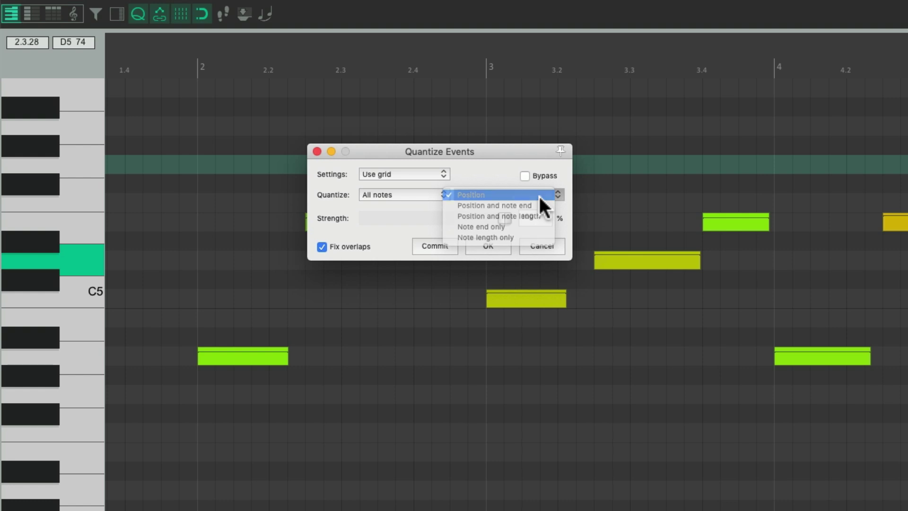
click(490, 246)
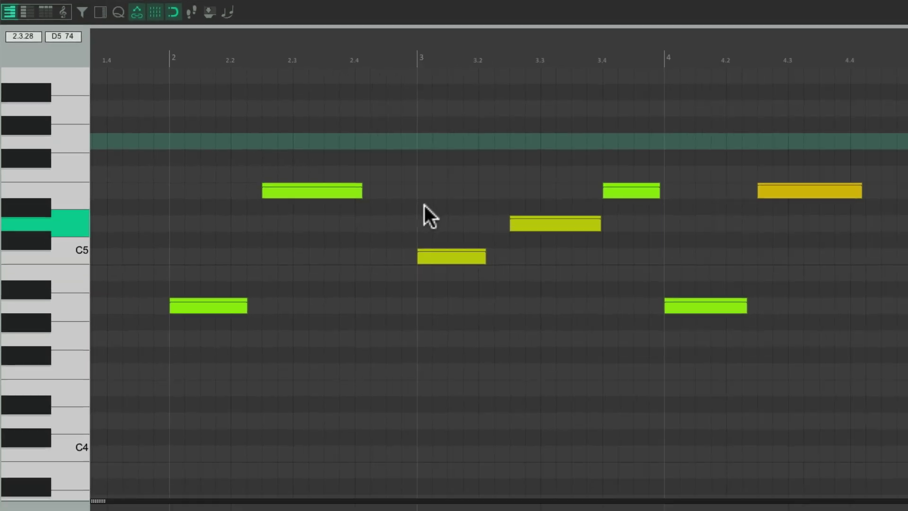
click(137, 51)
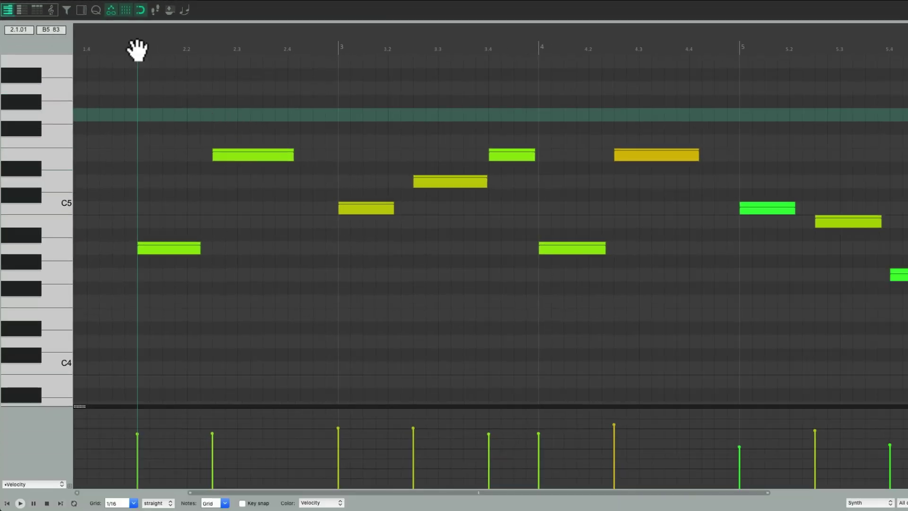
key(space)
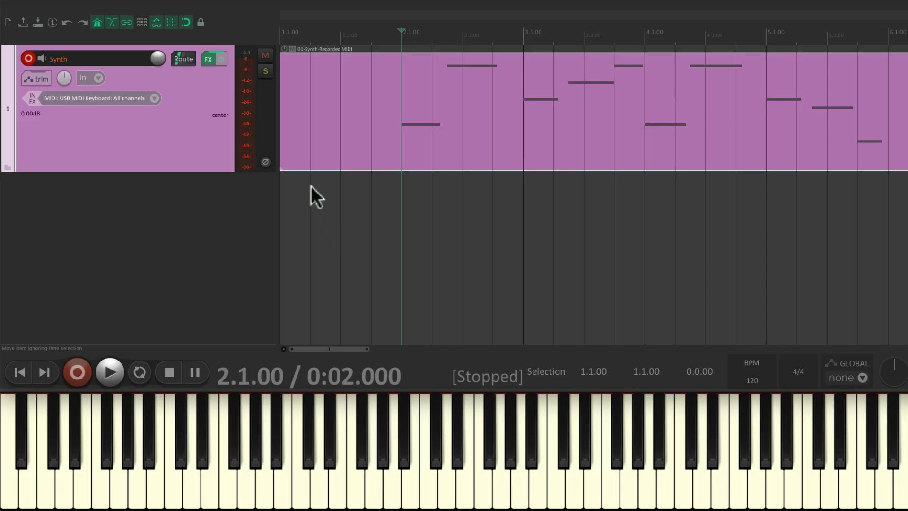
Step: Trim the MIDI item to bars 2–6, select 2.1.00–6.1.00 on the ruler, and enable Repeat
drag(282, 126, 403, 121)
scroll(523, 201, right, 4)
scroll(523, 201, right, 1)
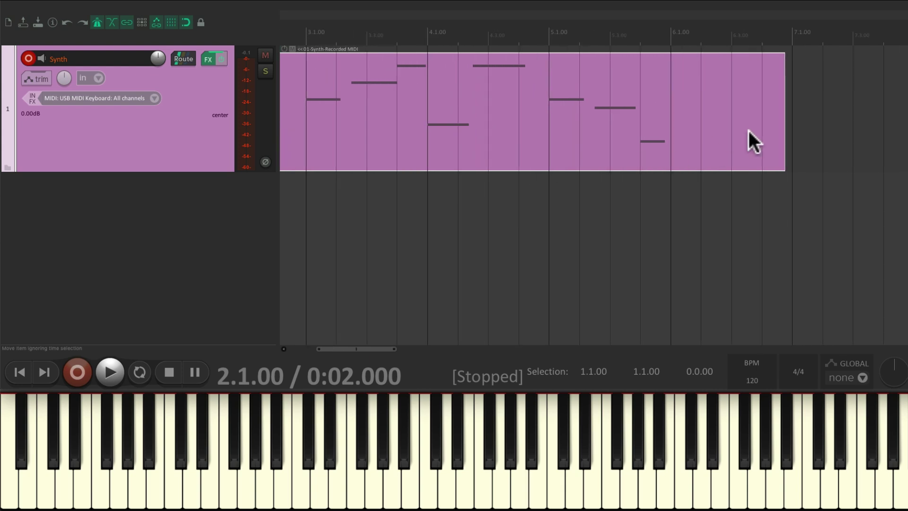
drag(783, 122, 670, 142)
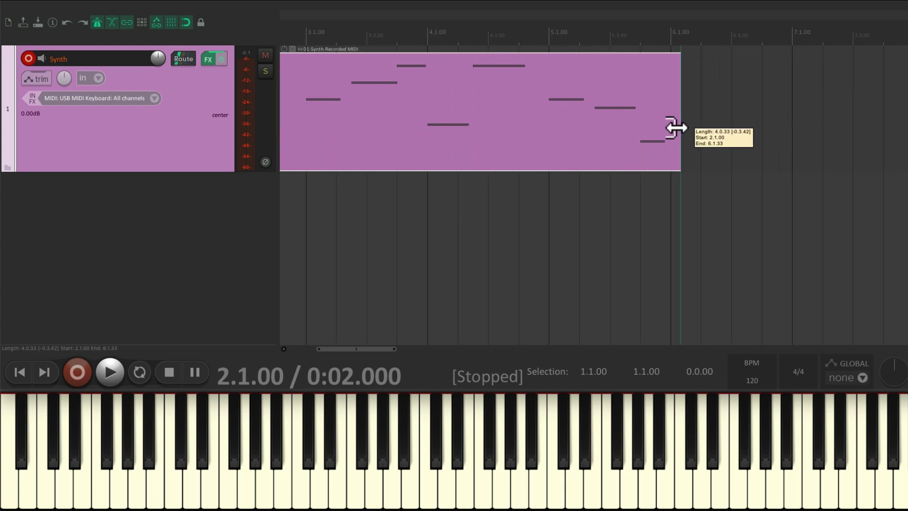
scroll(600, 230, left, 1)
scroll(600, 230, left, 4)
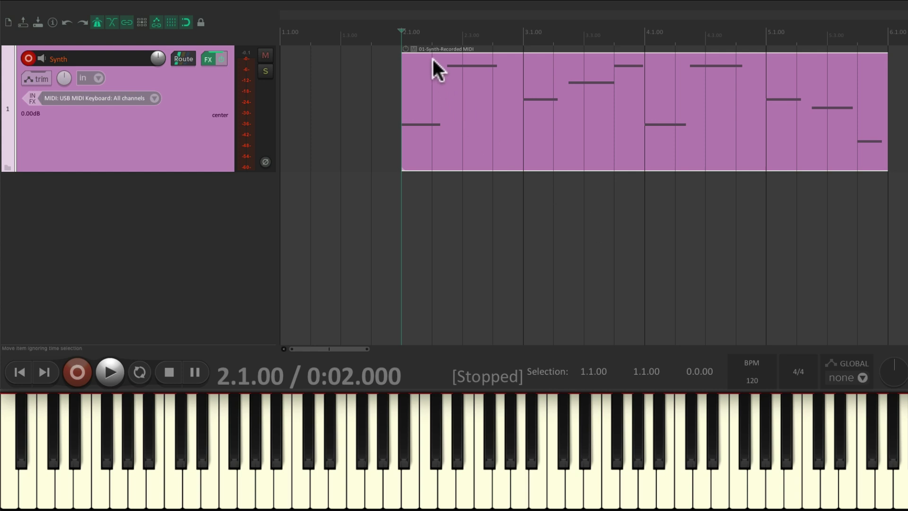
drag(407, 40, 885, 39)
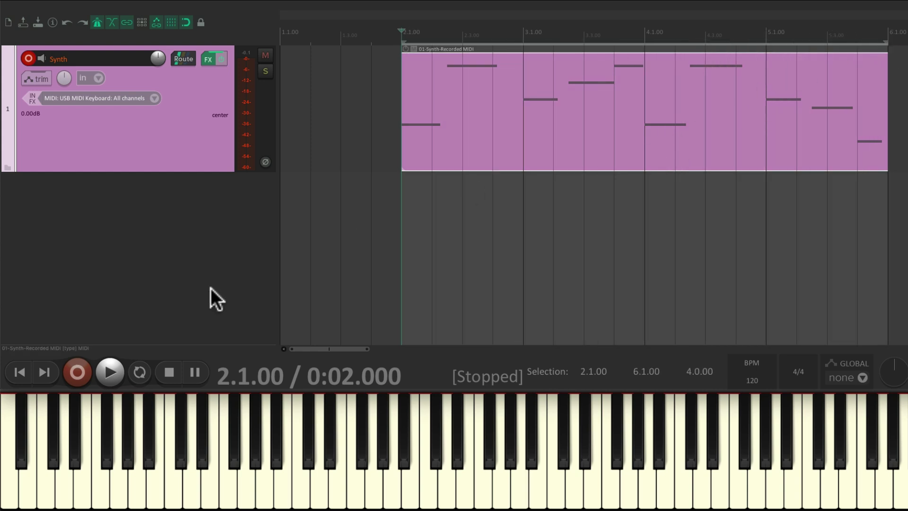
click(141, 372)
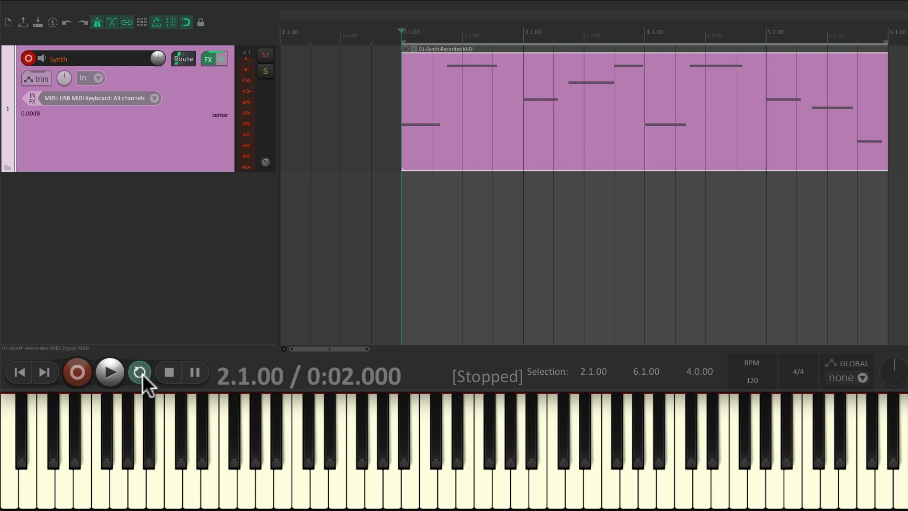
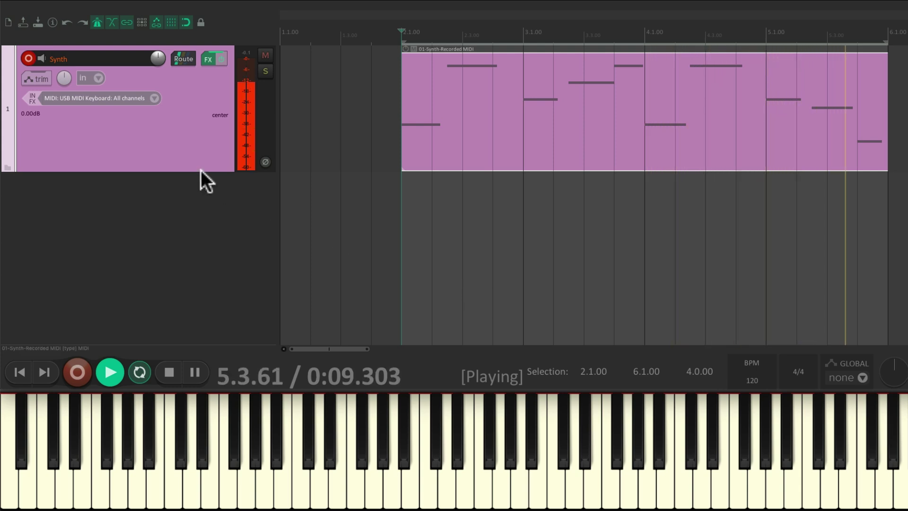
Step: Disable ripple editing and stop playback of the recorded synth MIDI item
click(97, 23)
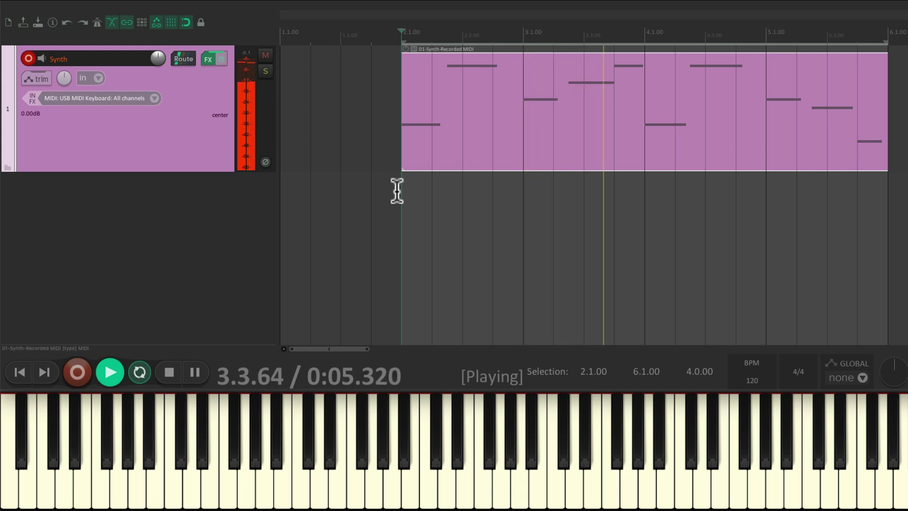
key(space)
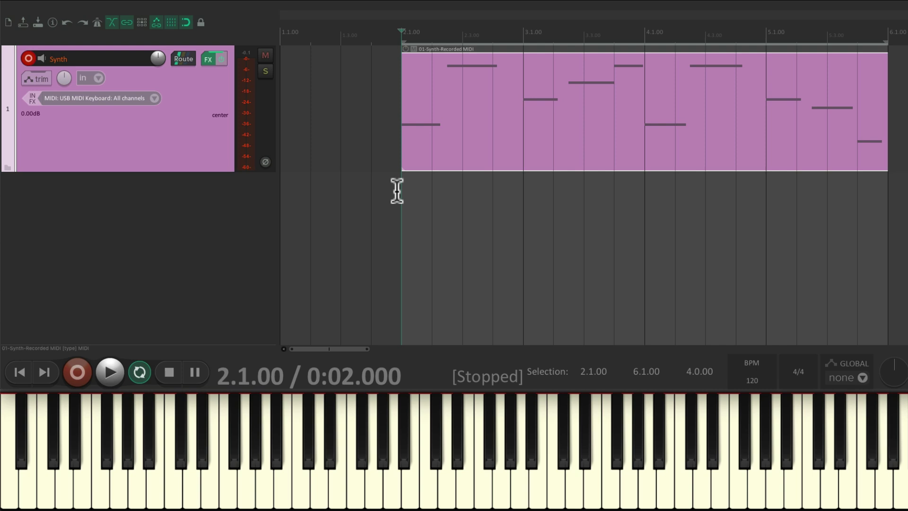
Step: Create a new empty track named Drums
double_click(194, 232)
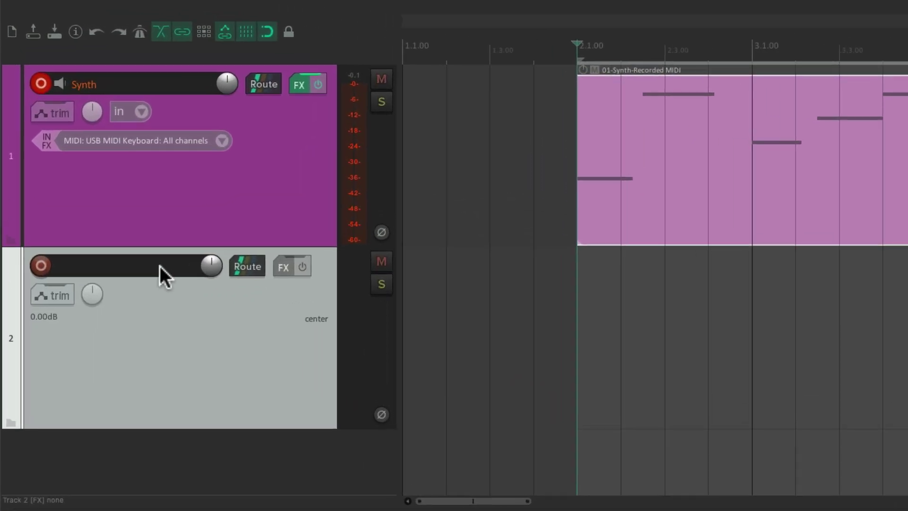
double_click(160, 266)
text(Drums)
key(Return)
Step: Arm Drums instead of Synth, with USB MIDI Keyboard all-channels input, colored green
click(31, 81)
click(42, 268)
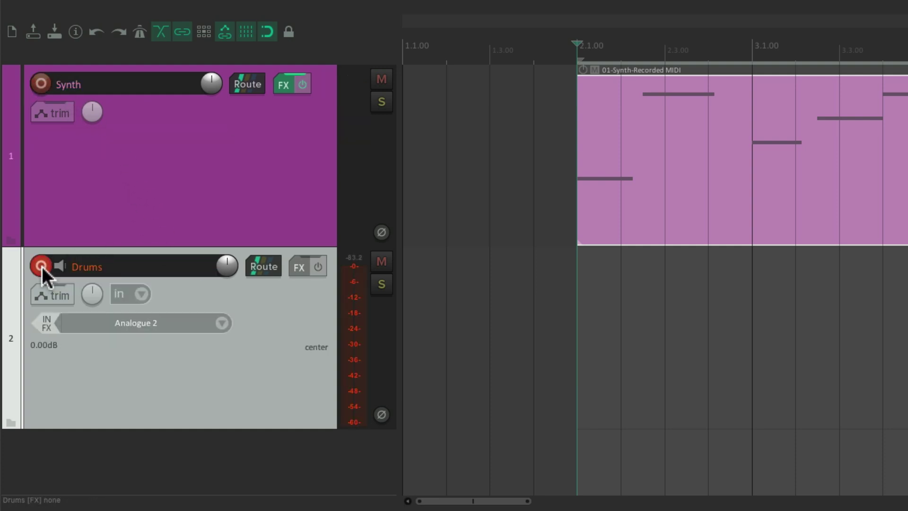
click(219, 323)
mouse_move(259, 361)
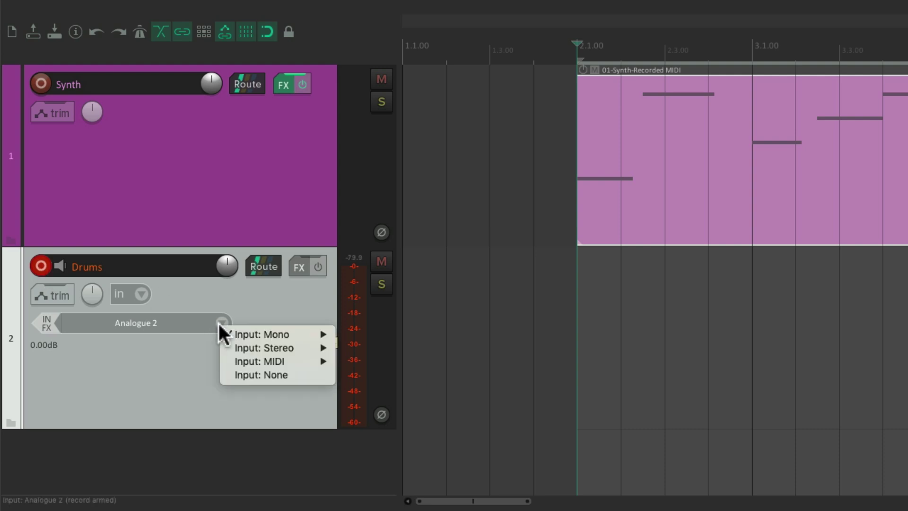
mouse_move(396, 361)
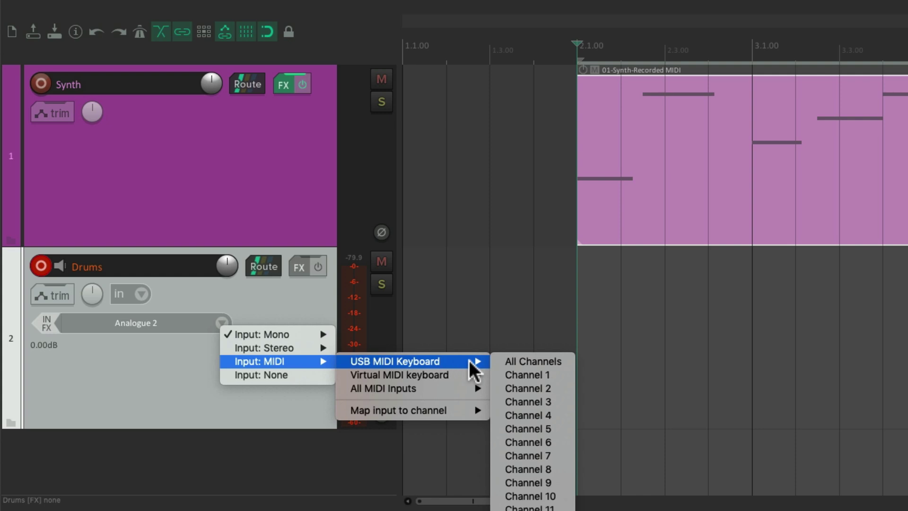
click(494, 362)
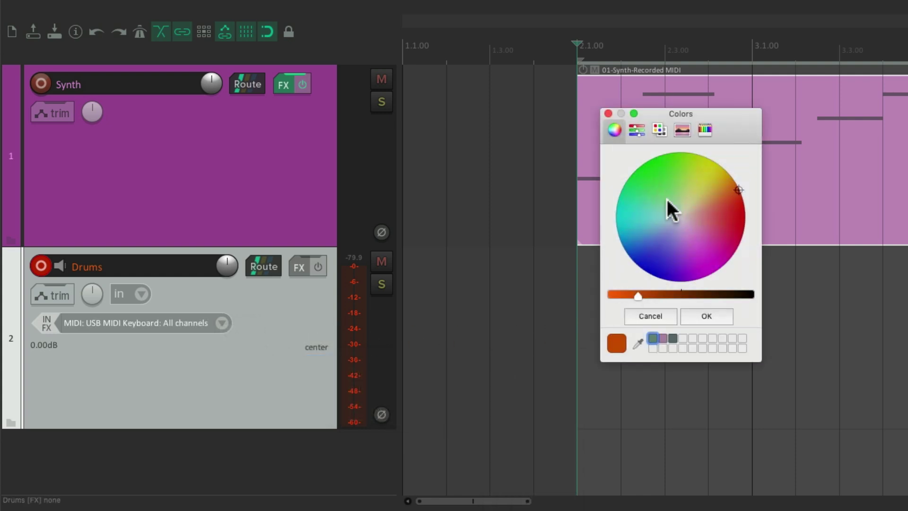
click(668, 191)
click(701, 315)
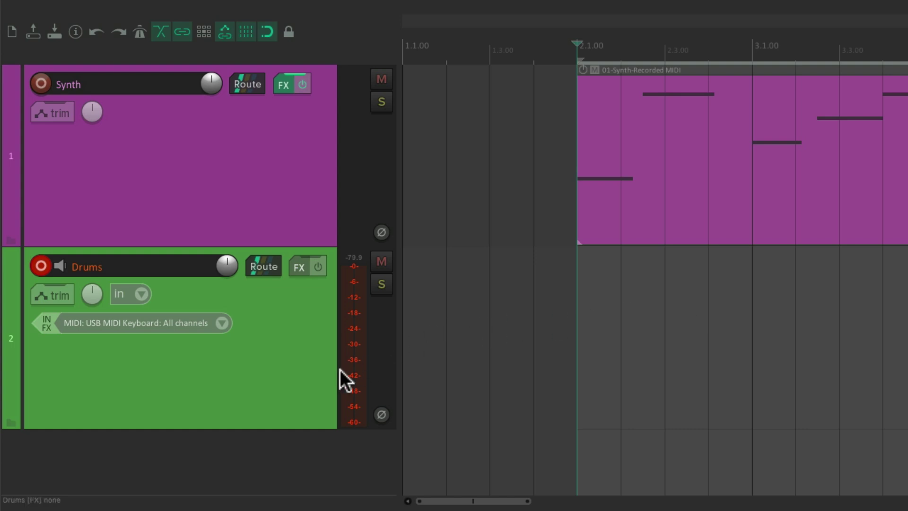
Step: Add ReaSamplOmatic5000 to the Drums track and load Kick.wav into it
click(295, 266)
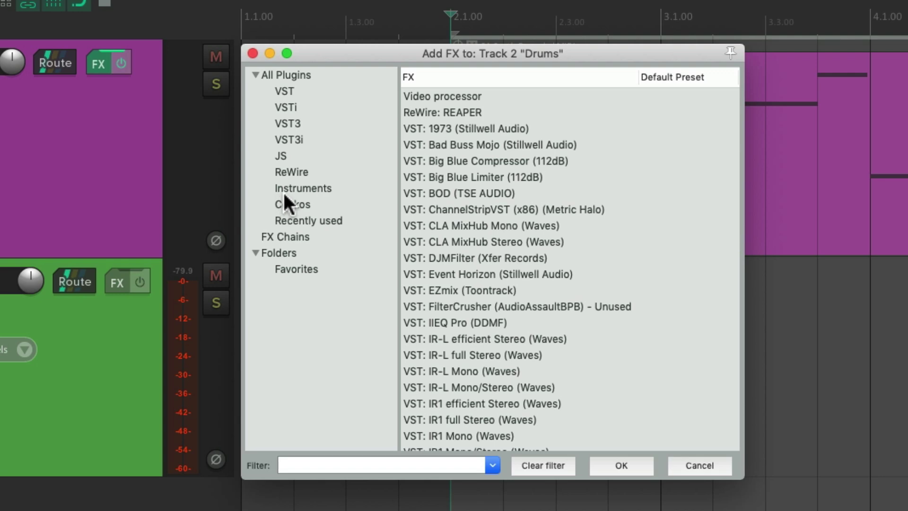
click(303, 189)
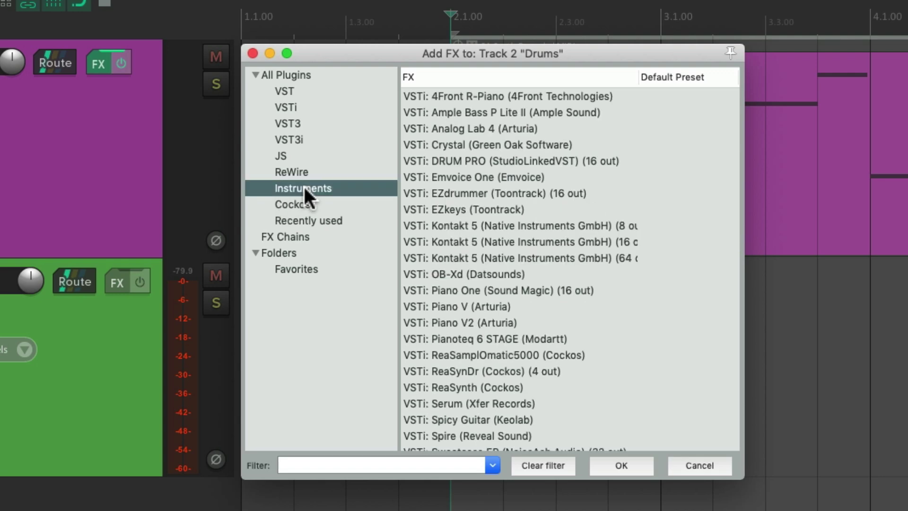
click(591, 360)
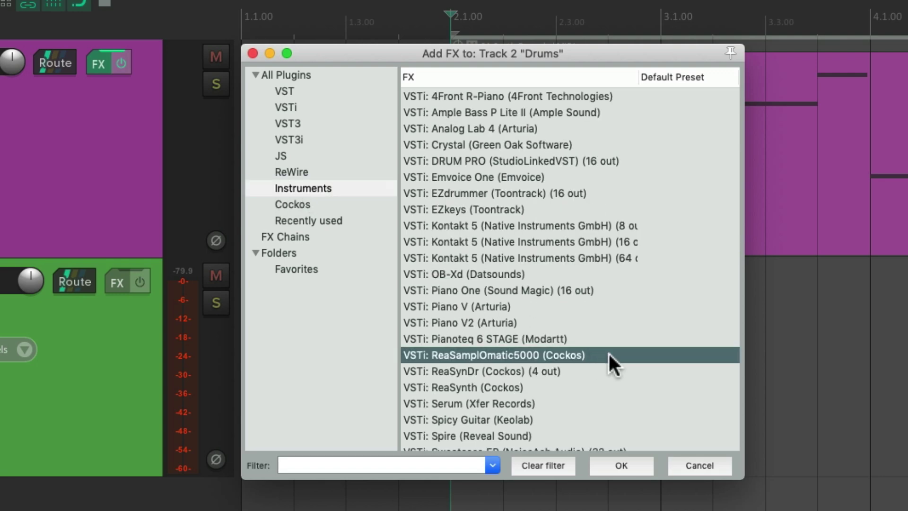
double_click(609, 352)
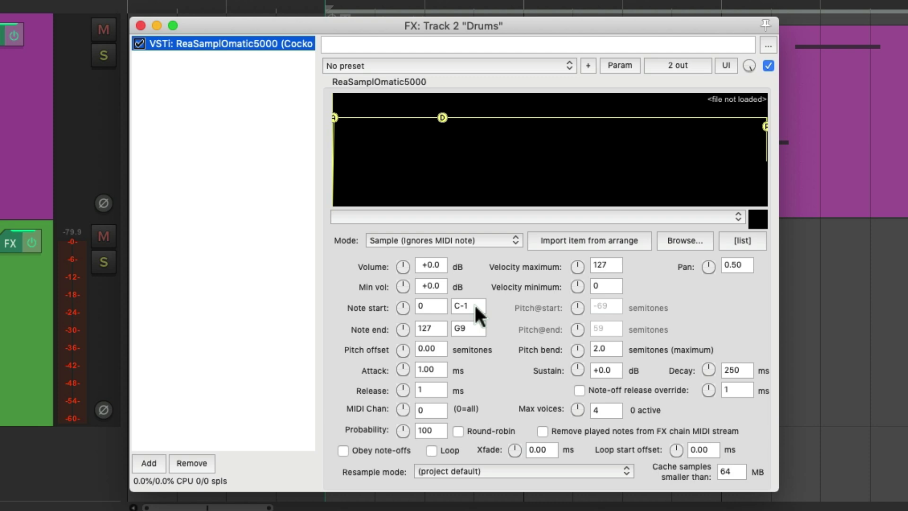
key(super+Tab)
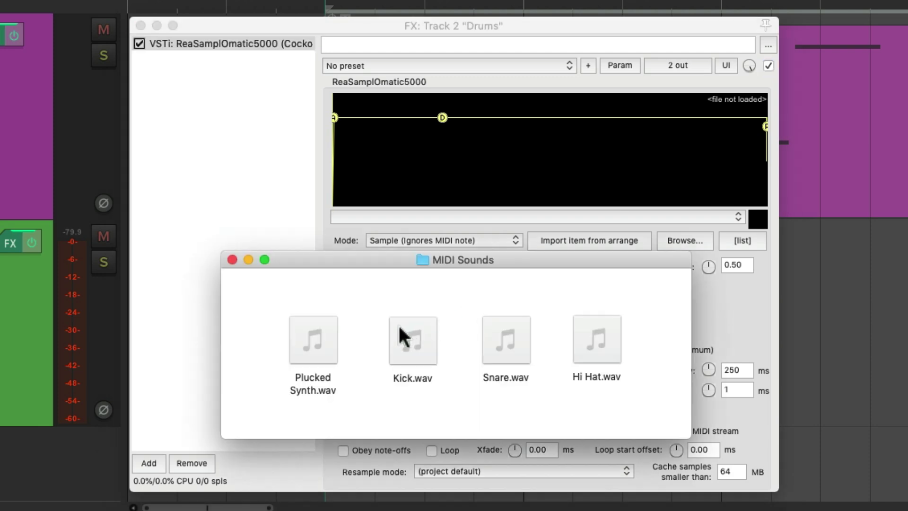
drag(398, 326, 424, 178)
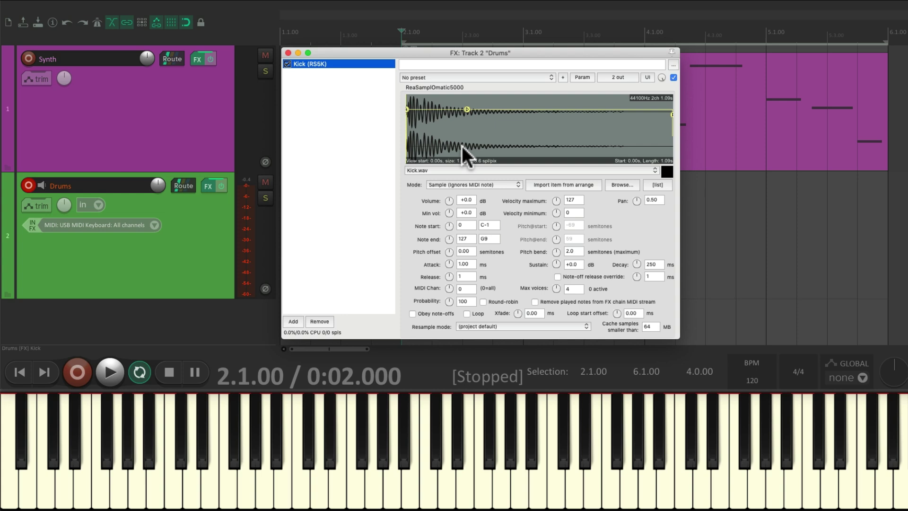
Step: Set the Kick sampler's note start and end to 36 (C2)
click(462, 145)
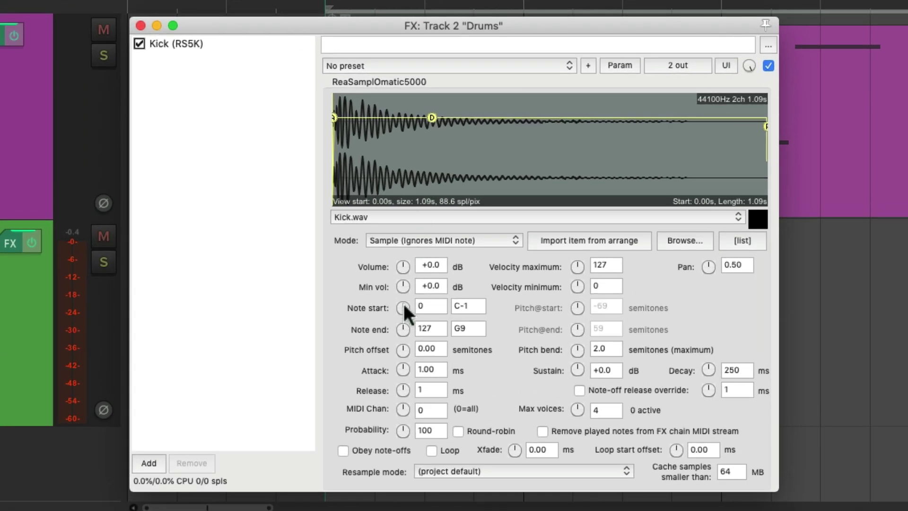
click(403, 306)
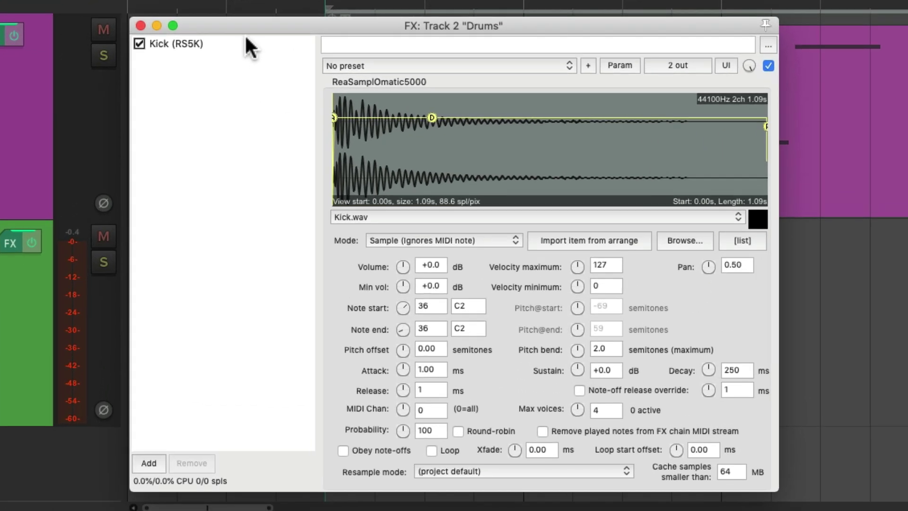
Step: Duplicate the Kick sampler, load Snare.wav, and limit it to note 38 (D2)
click(246, 42)
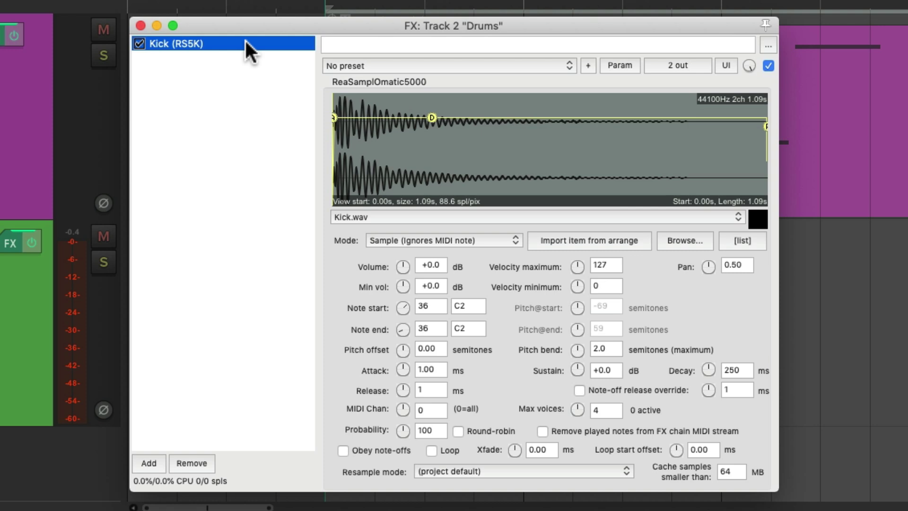
key(super+v)
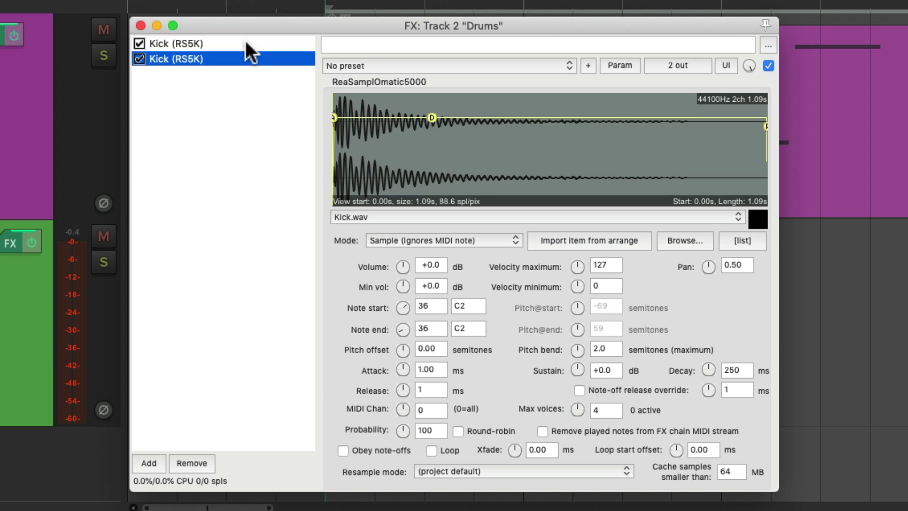
key(super+Tab)
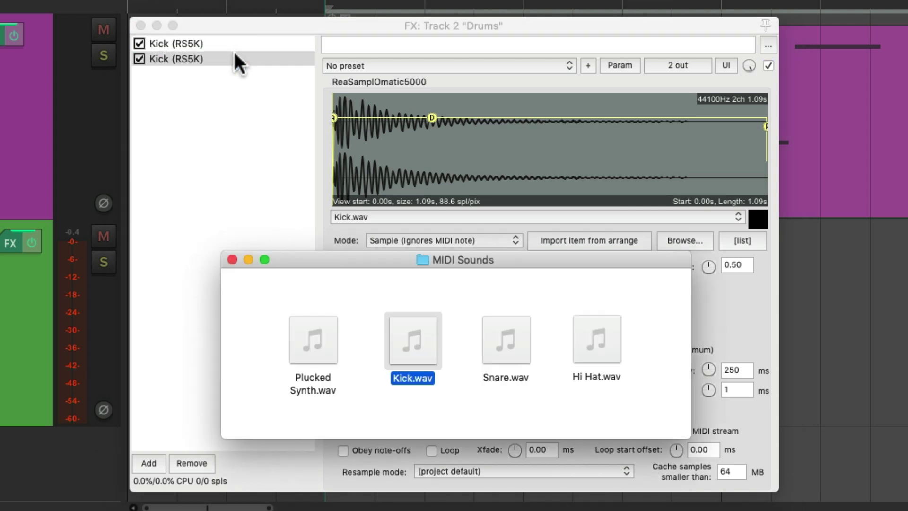
mouse_move(503, 335)
mouse_down()
mouse_move(478, 183)
mouse_move(462, 149)
mouse_up()
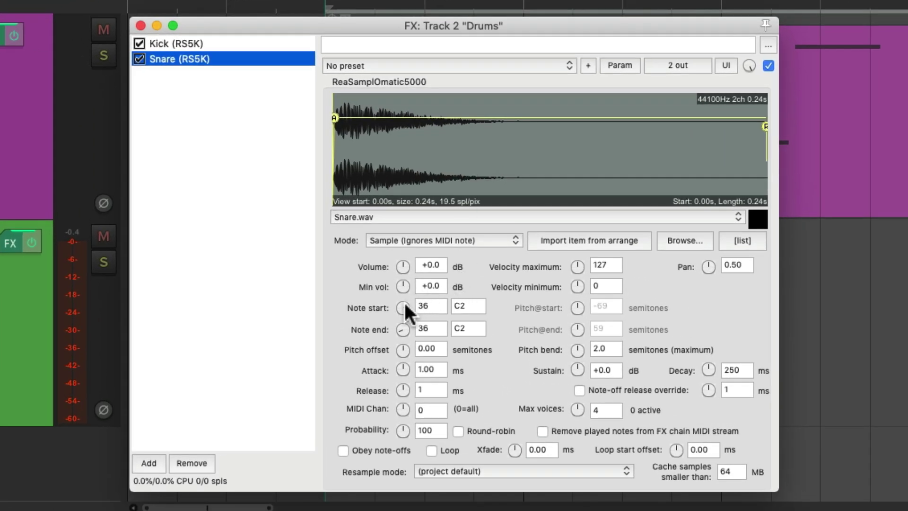
click(403, 305)
scroll(402, 304, up, 2)
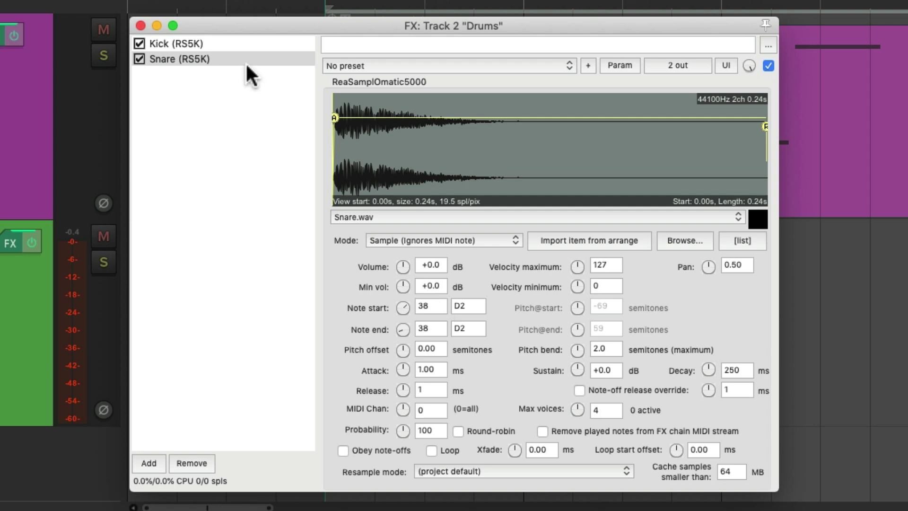
Step: Duplicate the Snare sampler, load Hi Hat.wav on note 42 (F#2), and close the FX chain
click(246, 62)
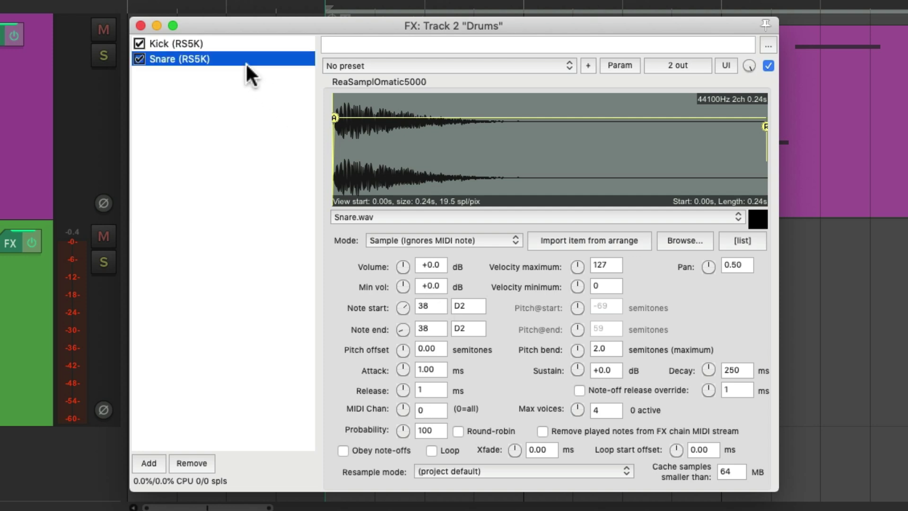
ctrl+drag(246, 62, 246, 65)
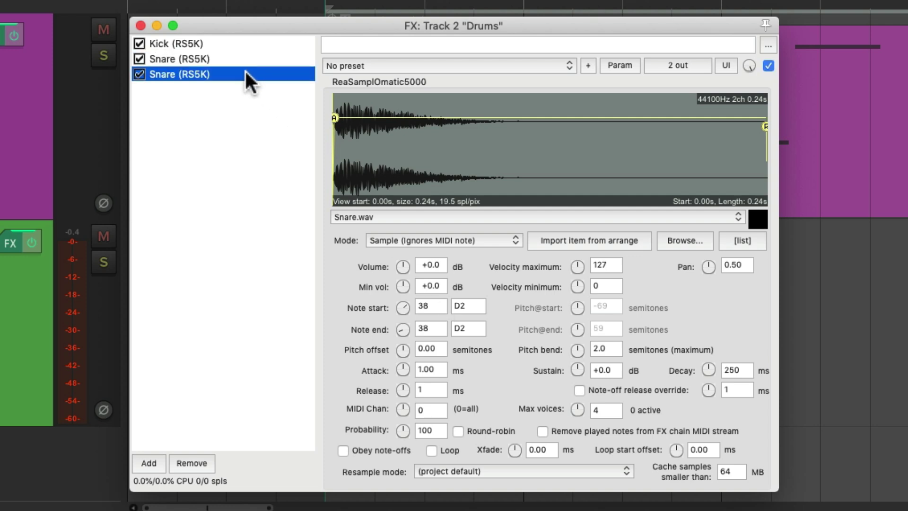
key(super+Tab)
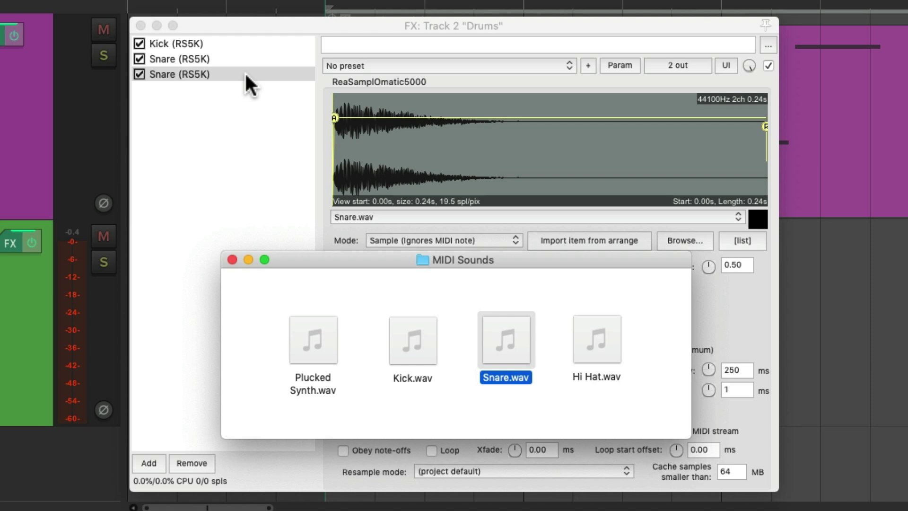
drag(590, 325, 477, 147)
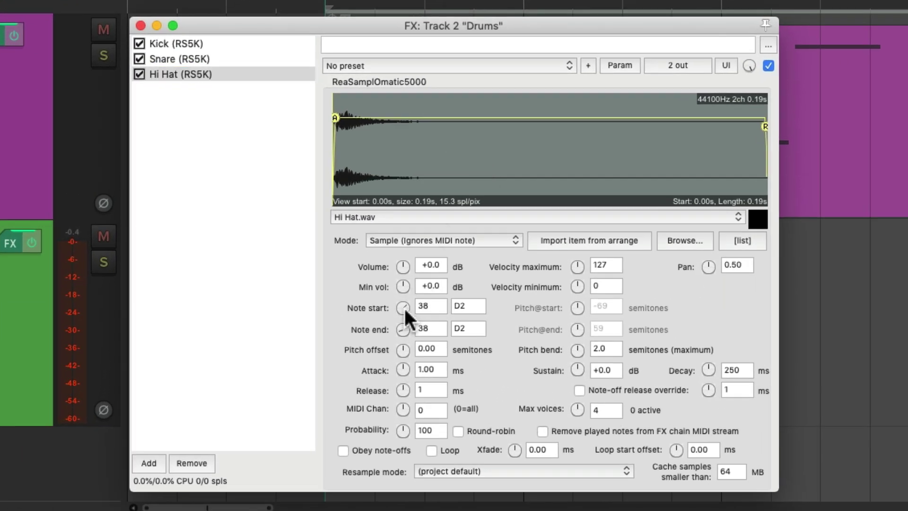
drag(403, 306, 415, 307)
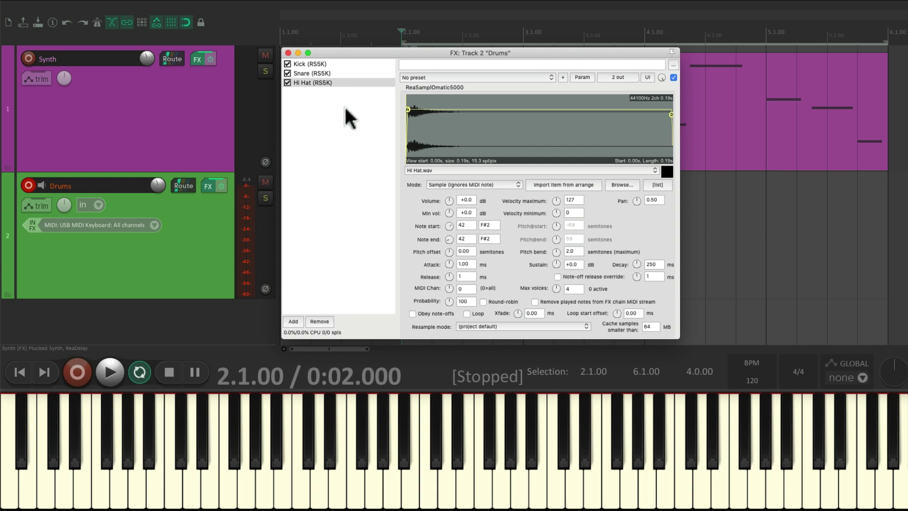
click(288, 53)
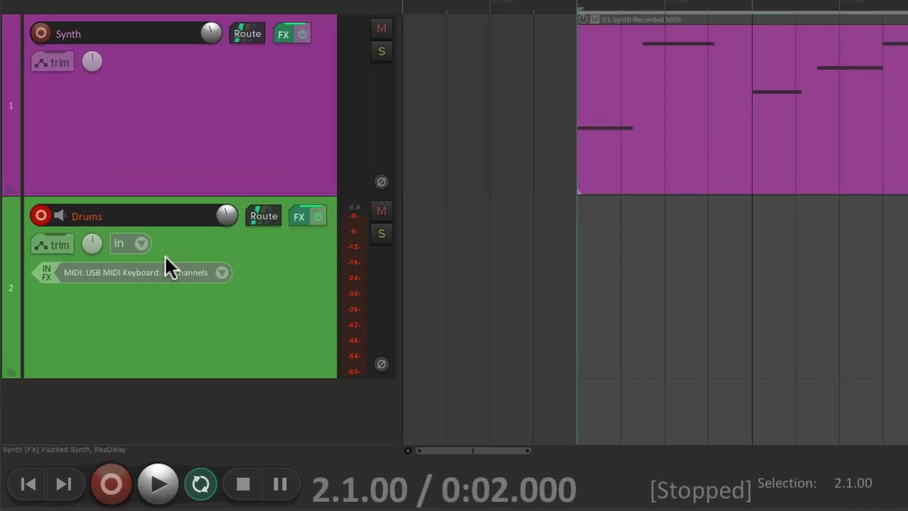
Step: Switch the Drums track's record mode to Record: MIDI overdub
click(143, 244)
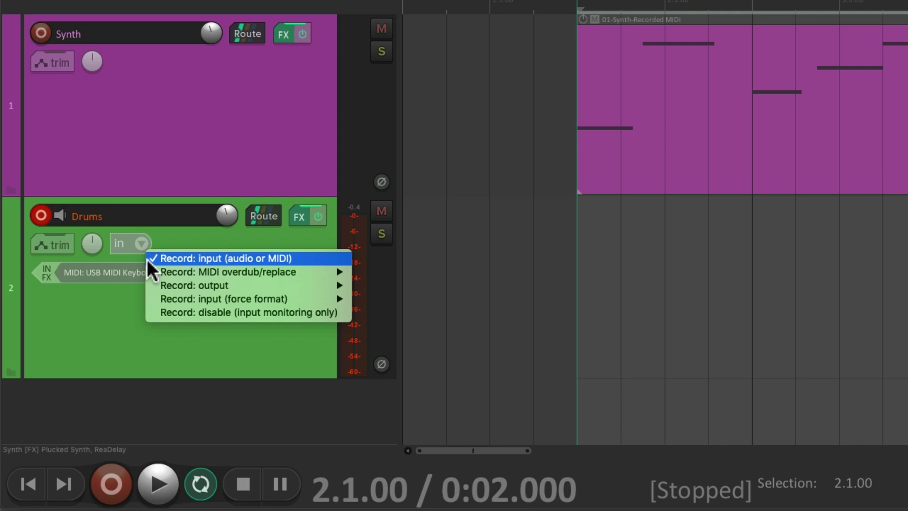
mouse_move(234, 272)
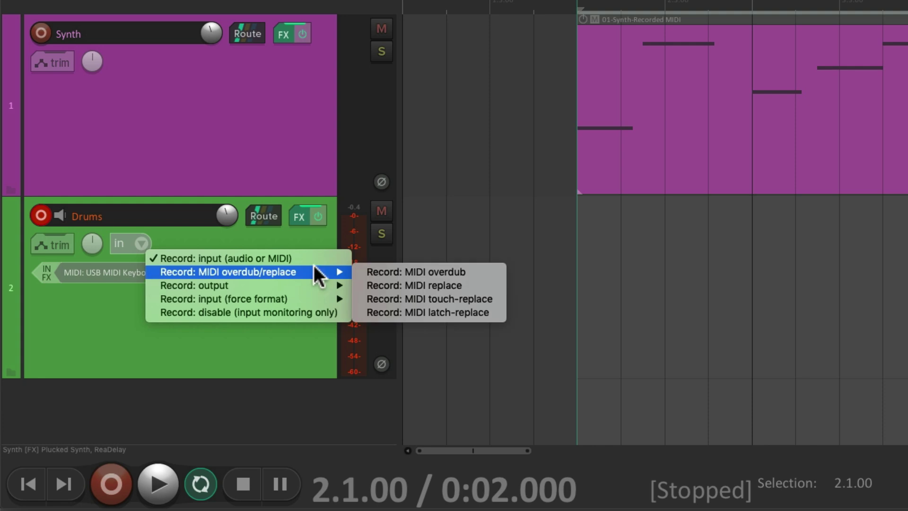
click(358, 272)
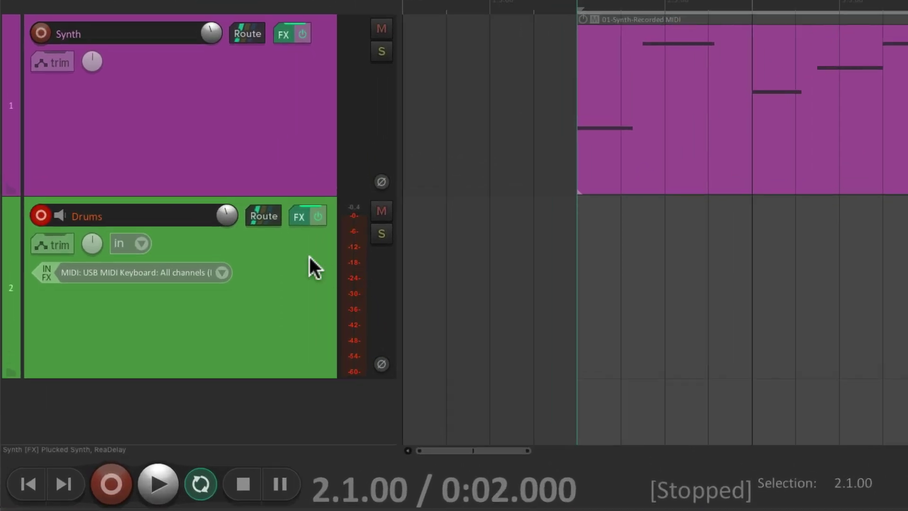
click(127, 241)
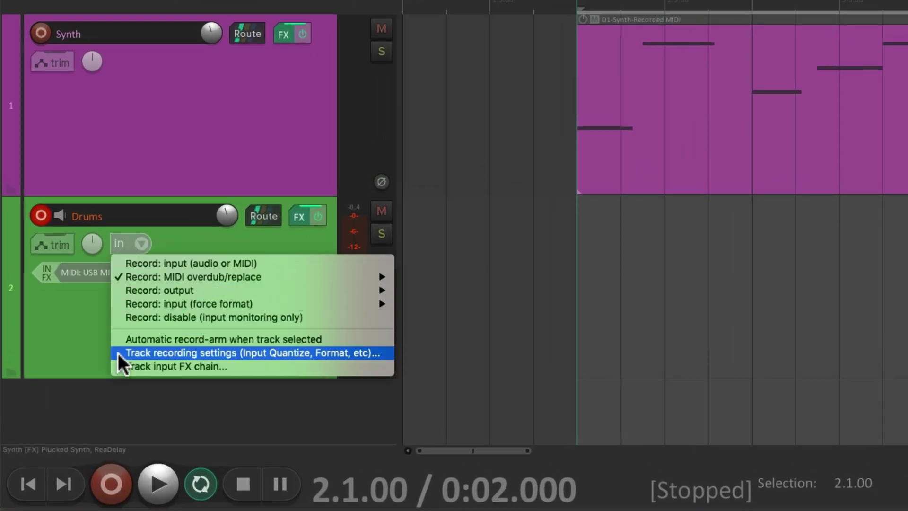
Step: Enable Quantize track MIDI recording at 1/16 in the Drums track's recording settings
click(245, 353)
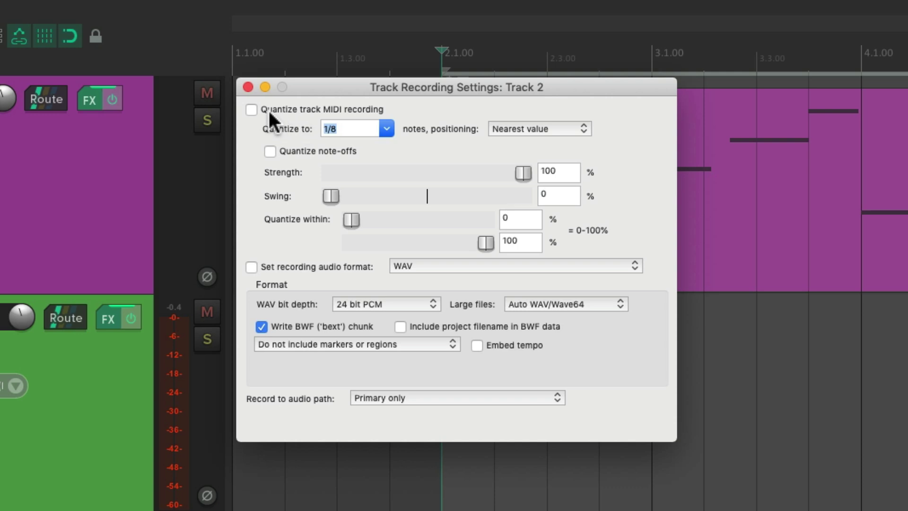
click(380, 126)
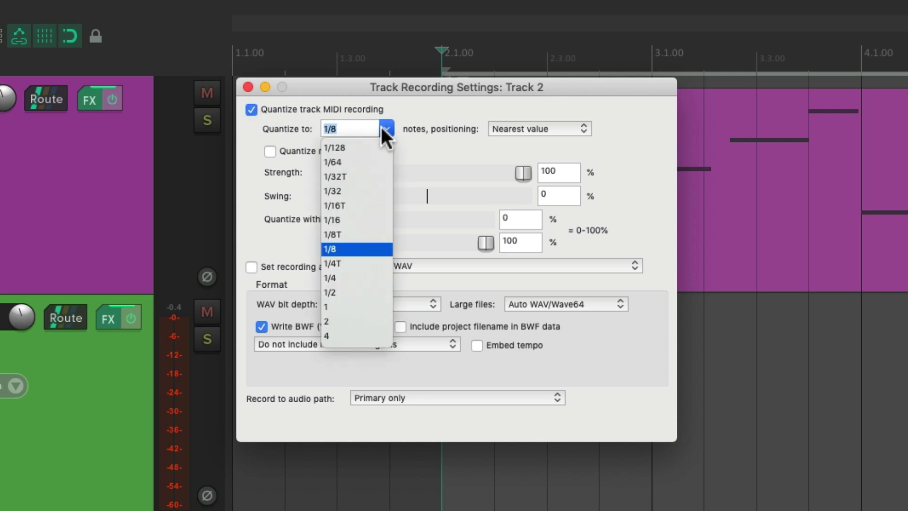
click(374, 219)
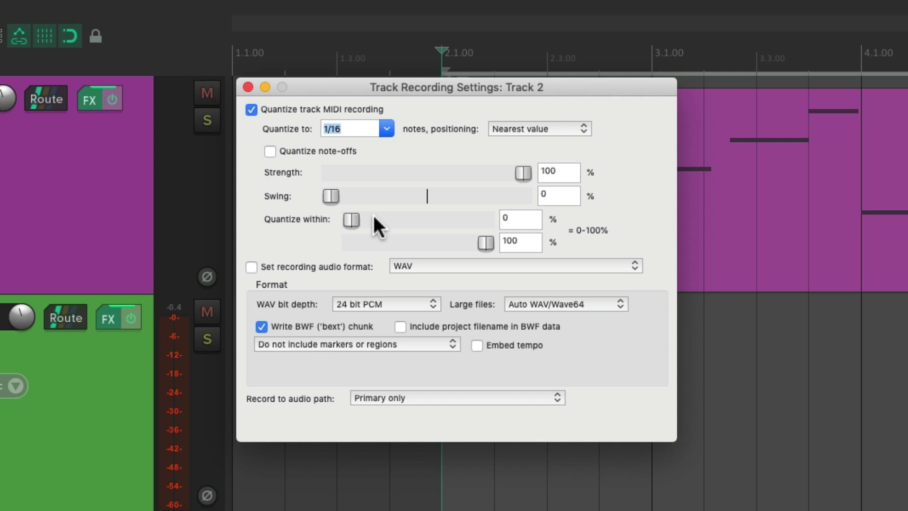
click(248, 88)
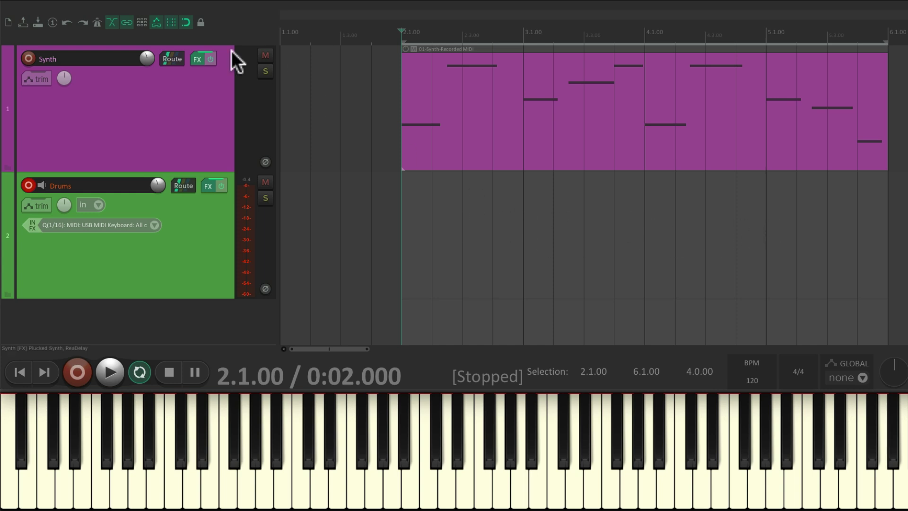
Step: Turn on the metronome and enable Count-in before recording
click(97, 20)
right_click(97, 21)
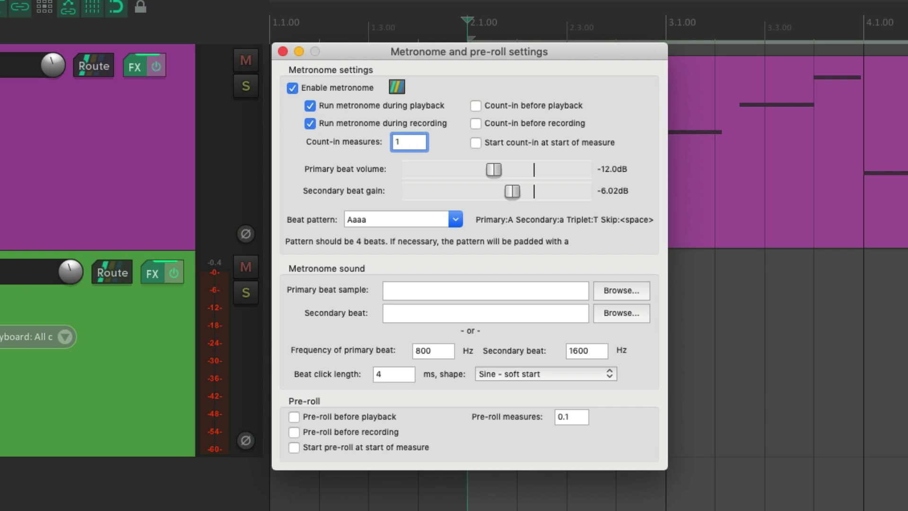
click(476, 123)
click(284, 51)
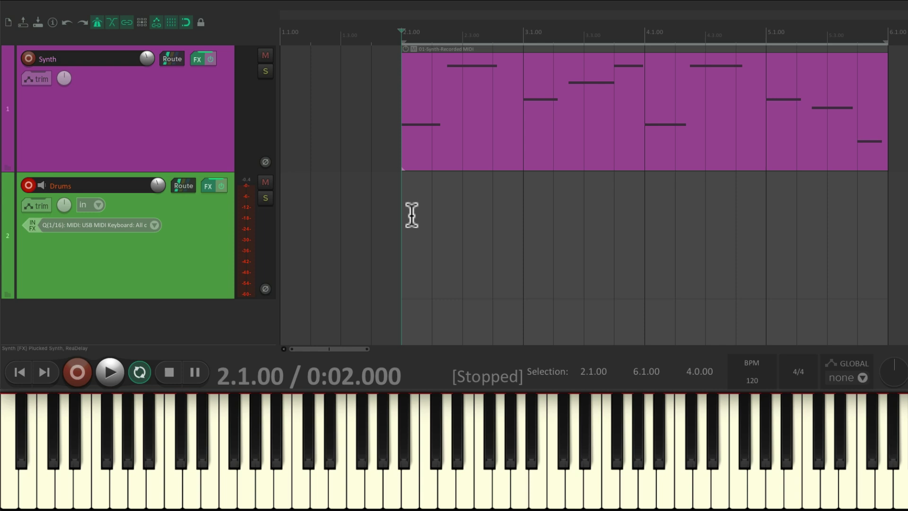
Step: Record the kick, snare and hi-hat pattern with count-in, retrying after a first short take
key(ctrl+r)
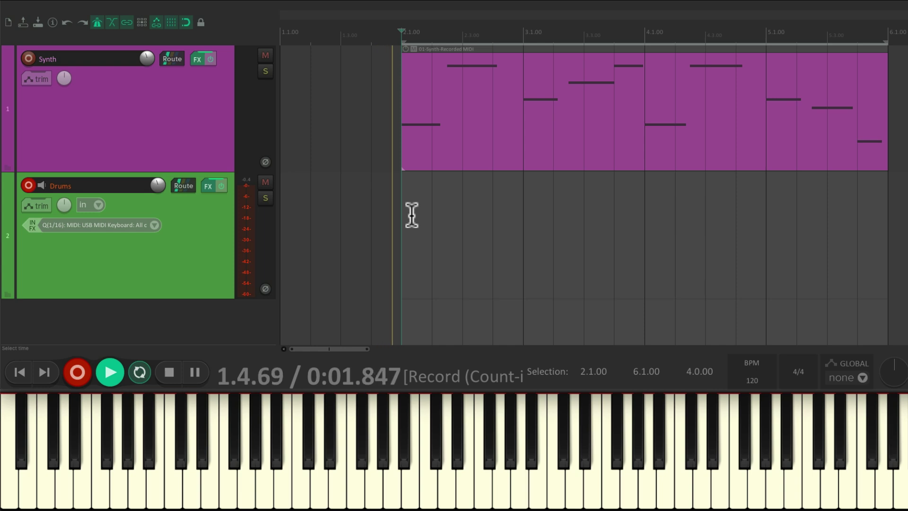
key(space)
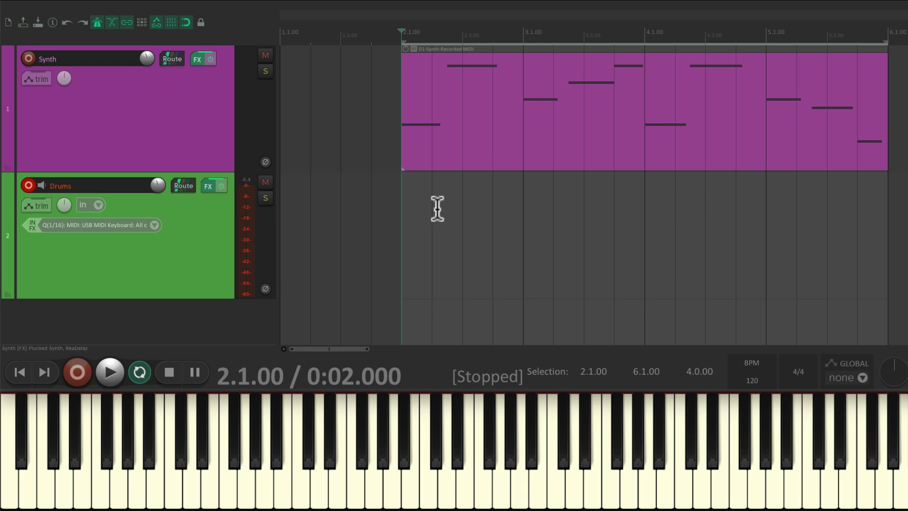
key(ctrl+r)
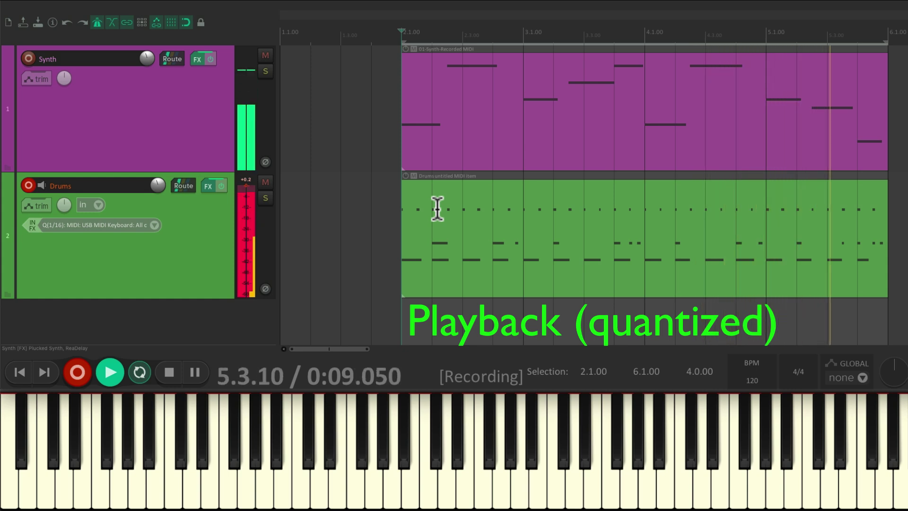
key(space)
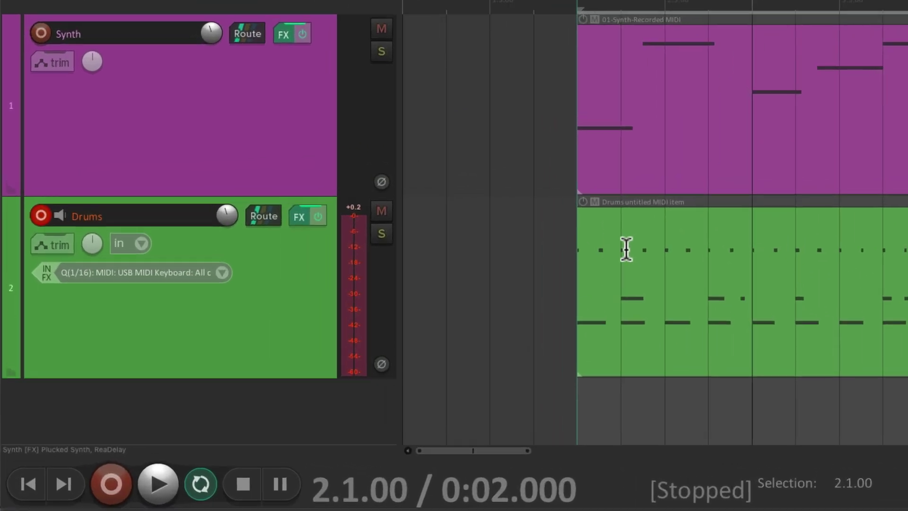
Step: Confirm MIDI overdub record mode on Drums and start the count-in hi-hat recording pass
click(139, 244)
mouse_move(223, 268)
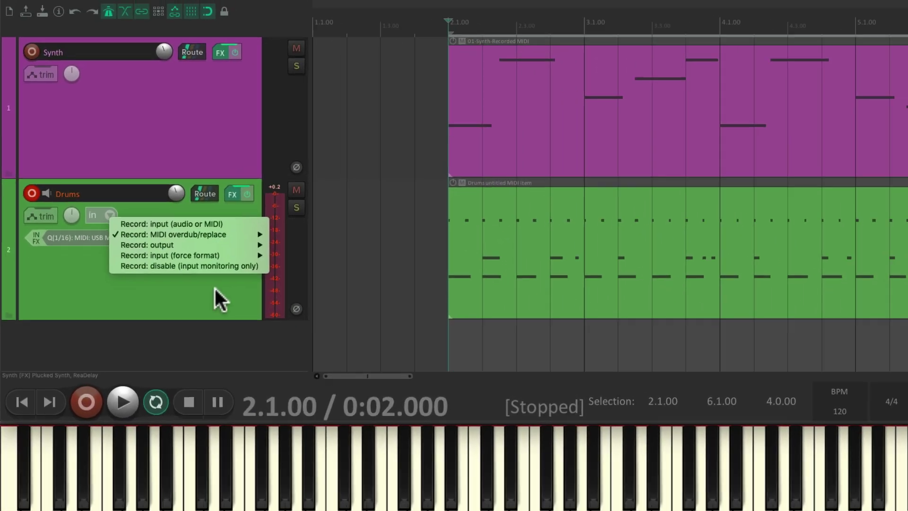
click(326, 264)
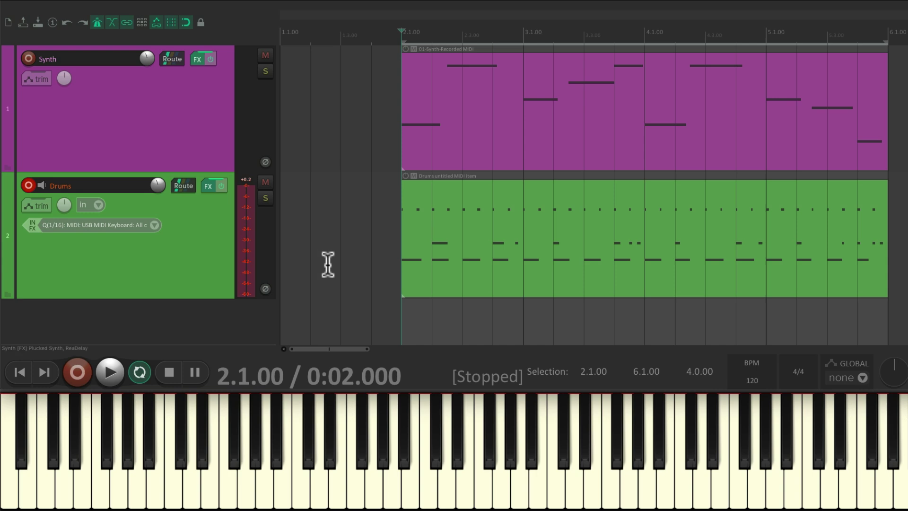
key(ctrl+r)
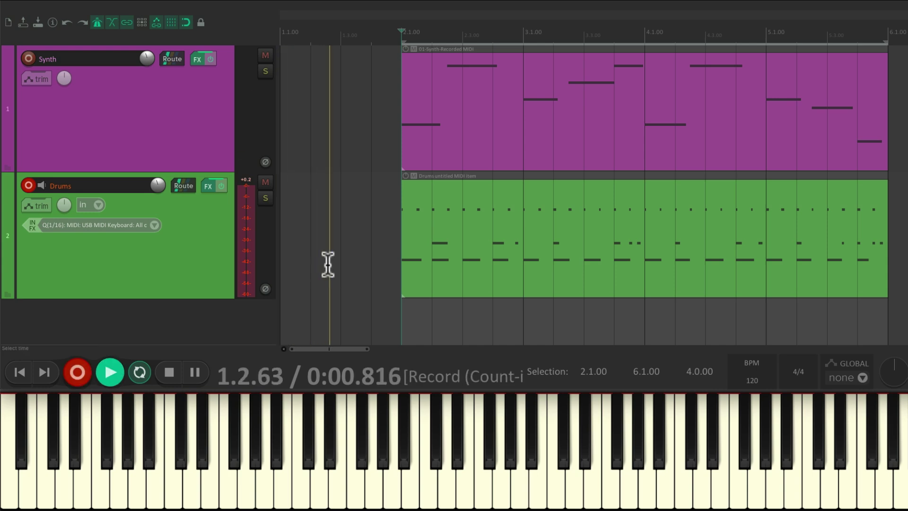